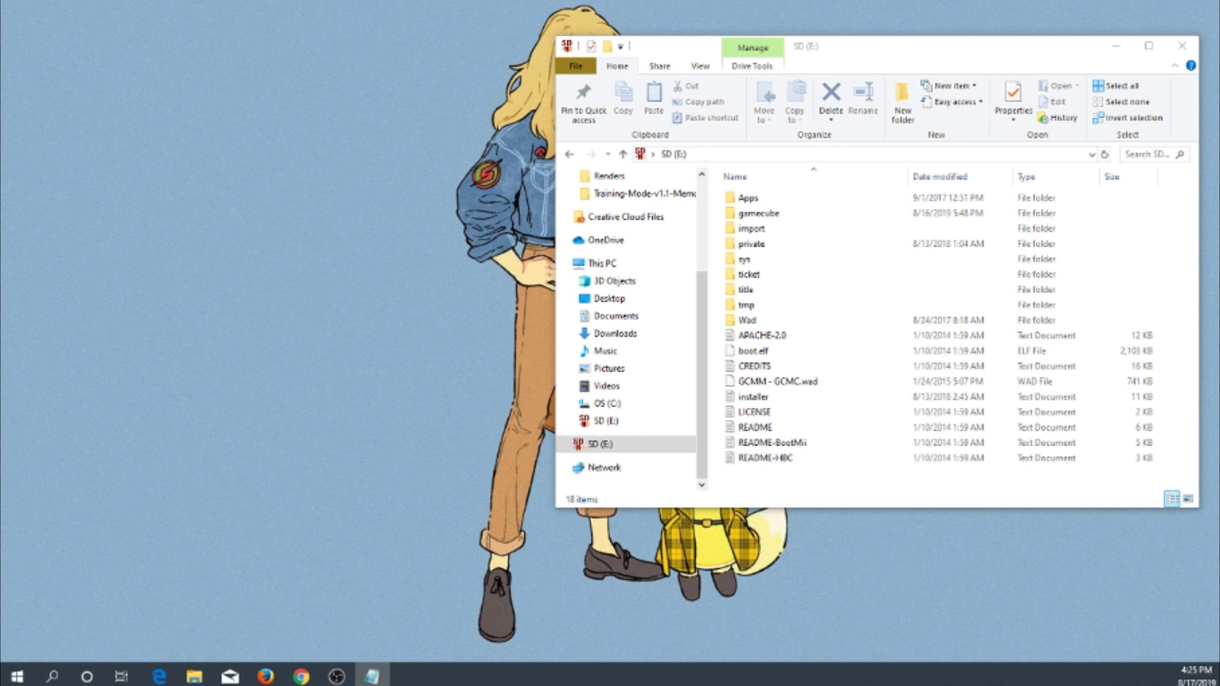
- Bring up the Downloads folder window and place it beside the SD (E:) window
left_click(804, 57)
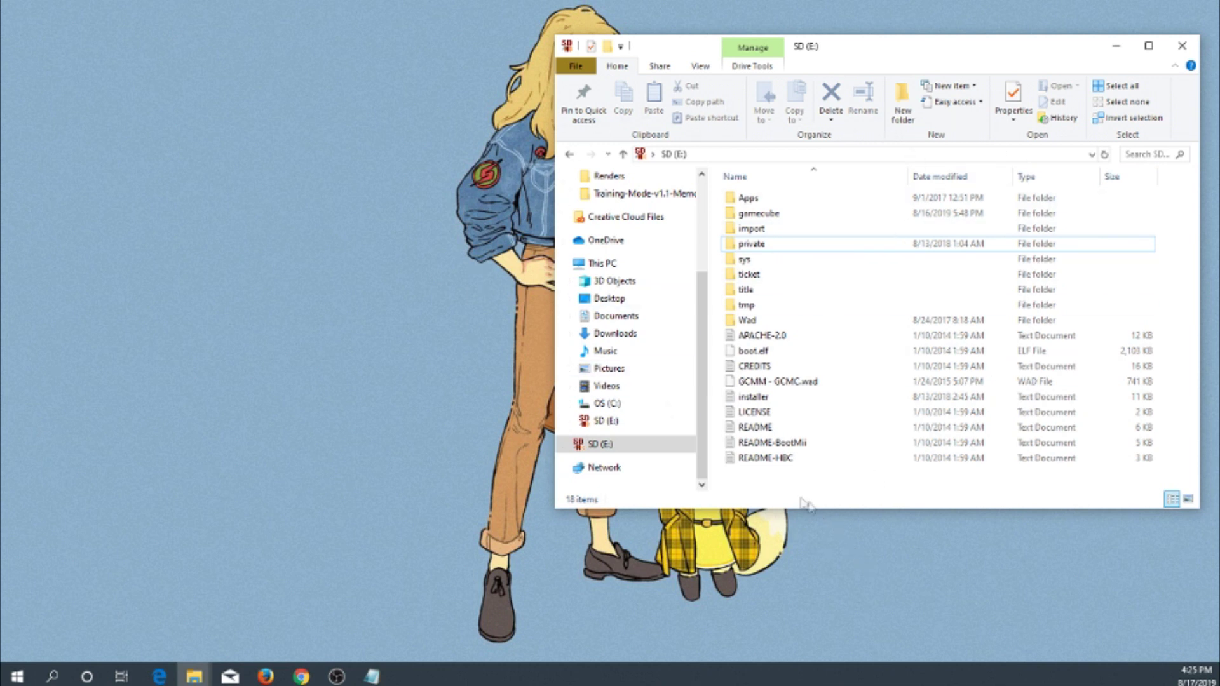
left_click(201, 675)
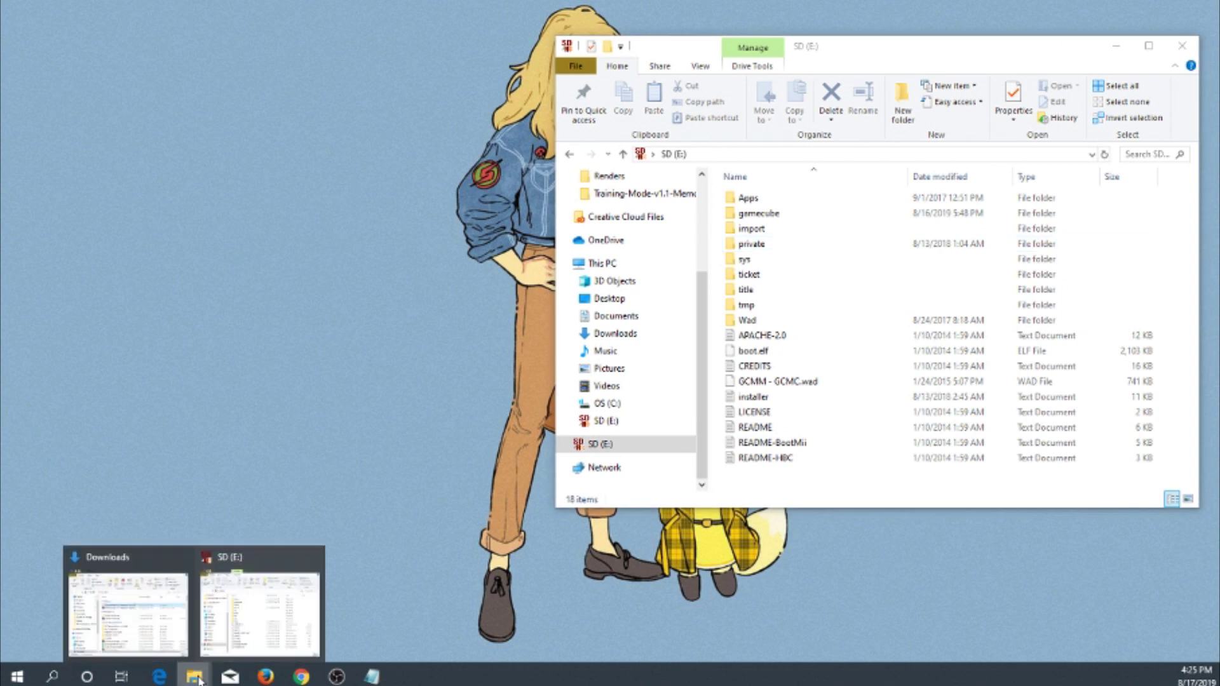
left_click(156, 640)
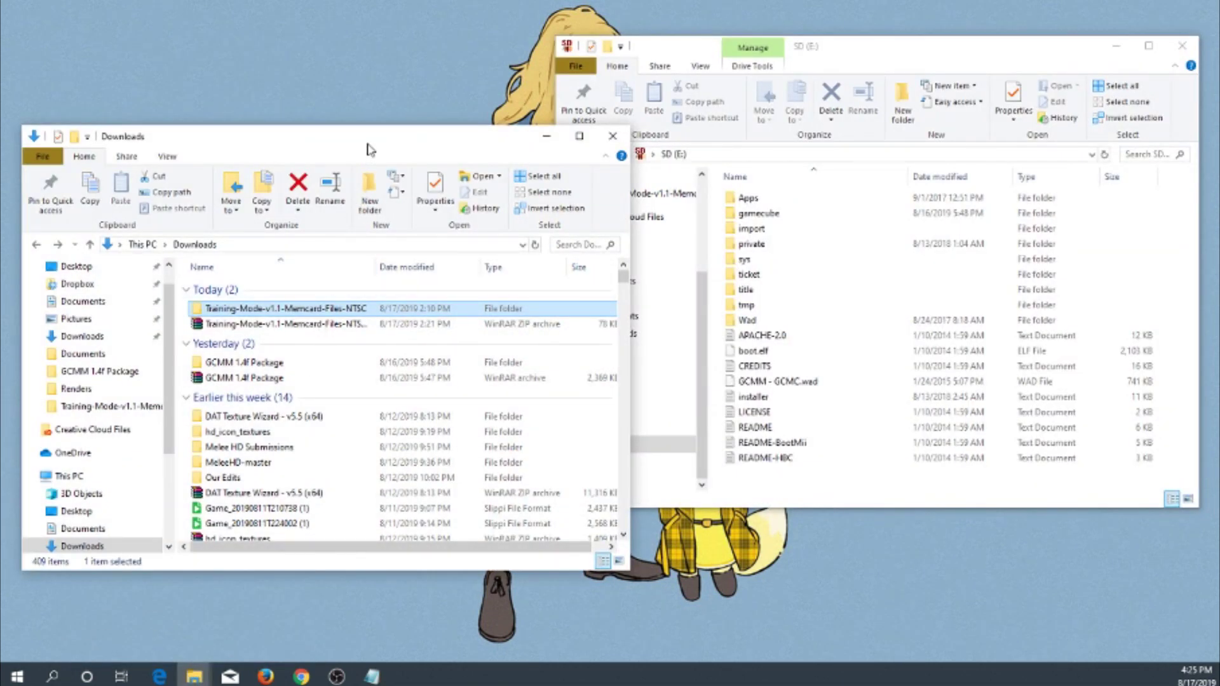
left_click_drag(366, 149, 280, 56)
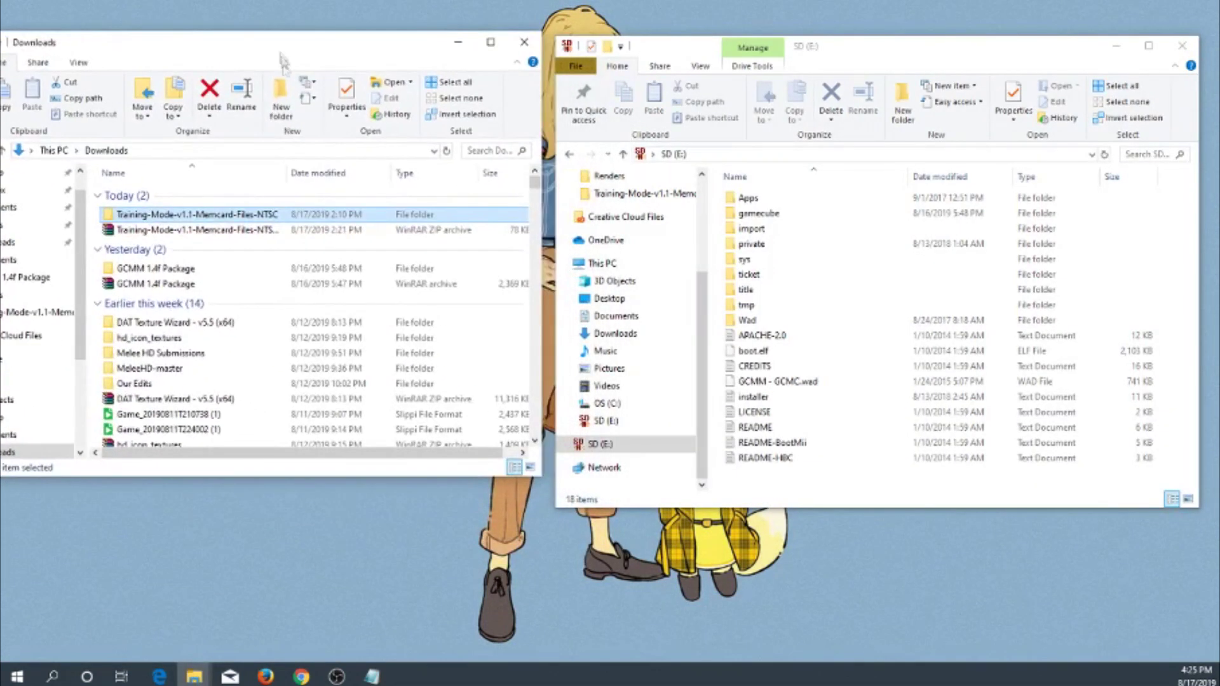
- Open the SD folder inside GCMM 1.4f Package and select apps, gamecube and GCMM - GCMC.wad to show the required files, then clear the selection
double_click(197, 273)
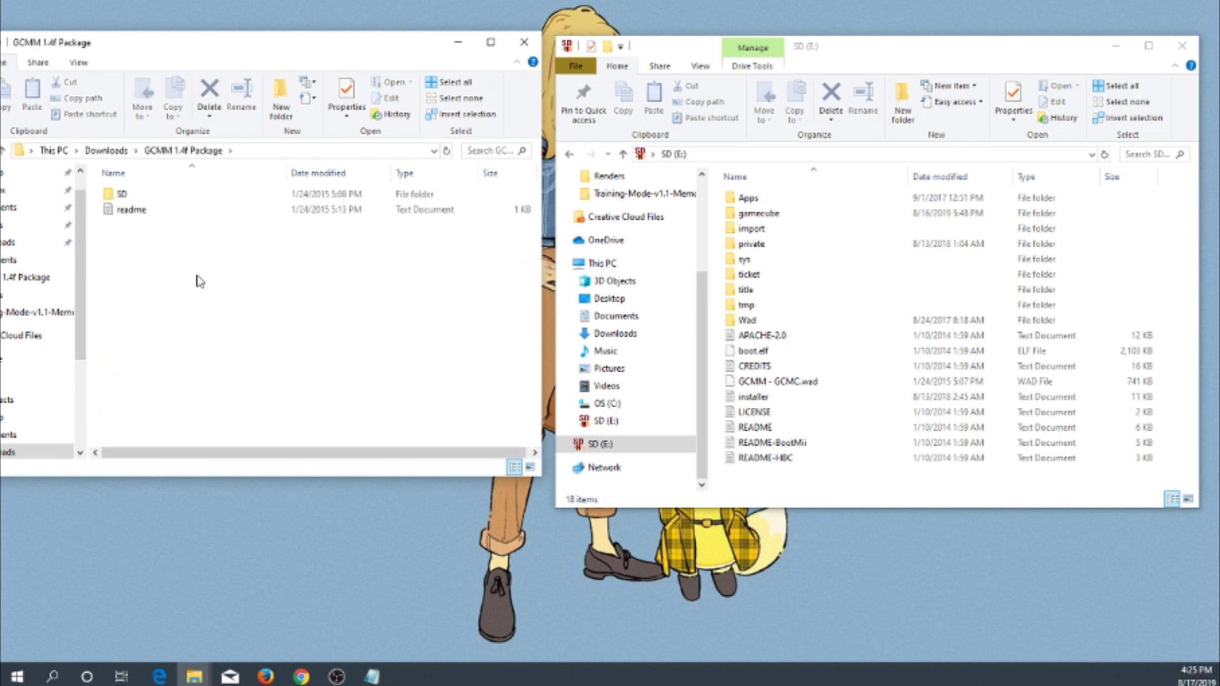
double_click(144, 198)
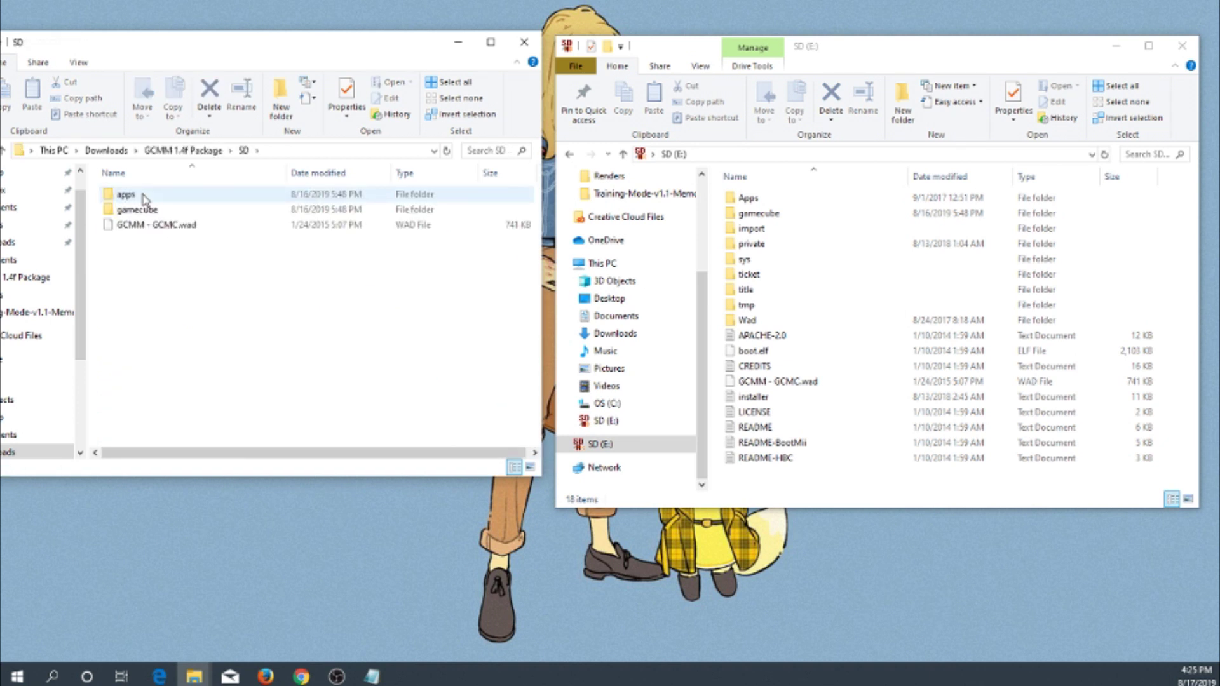
left_click(144, 197)
left_click(142, 230, "shift")
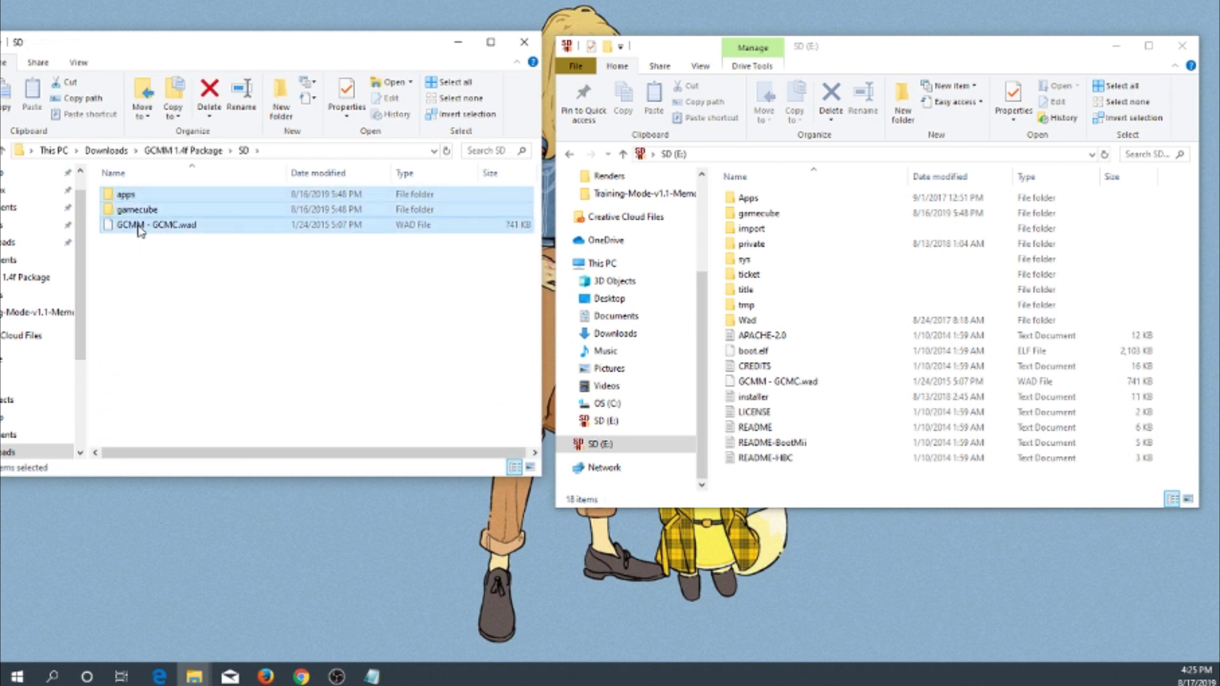
left_click_drag(140, 199, 199, 210)
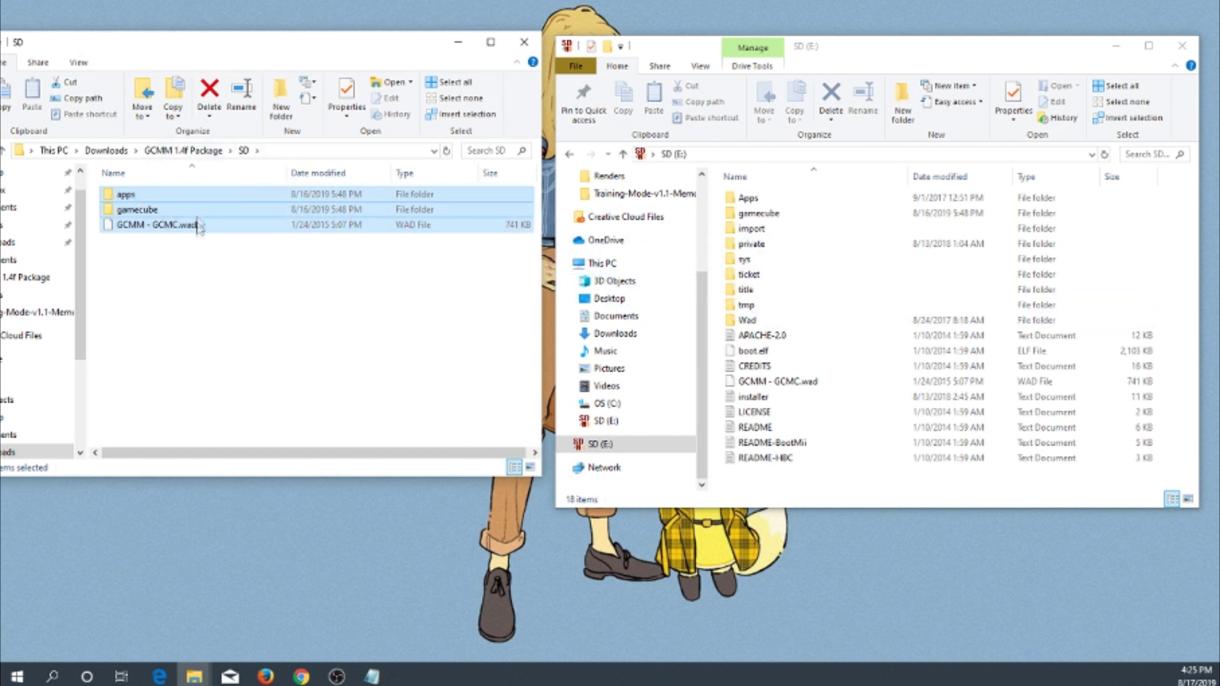
left_click(320, 381)
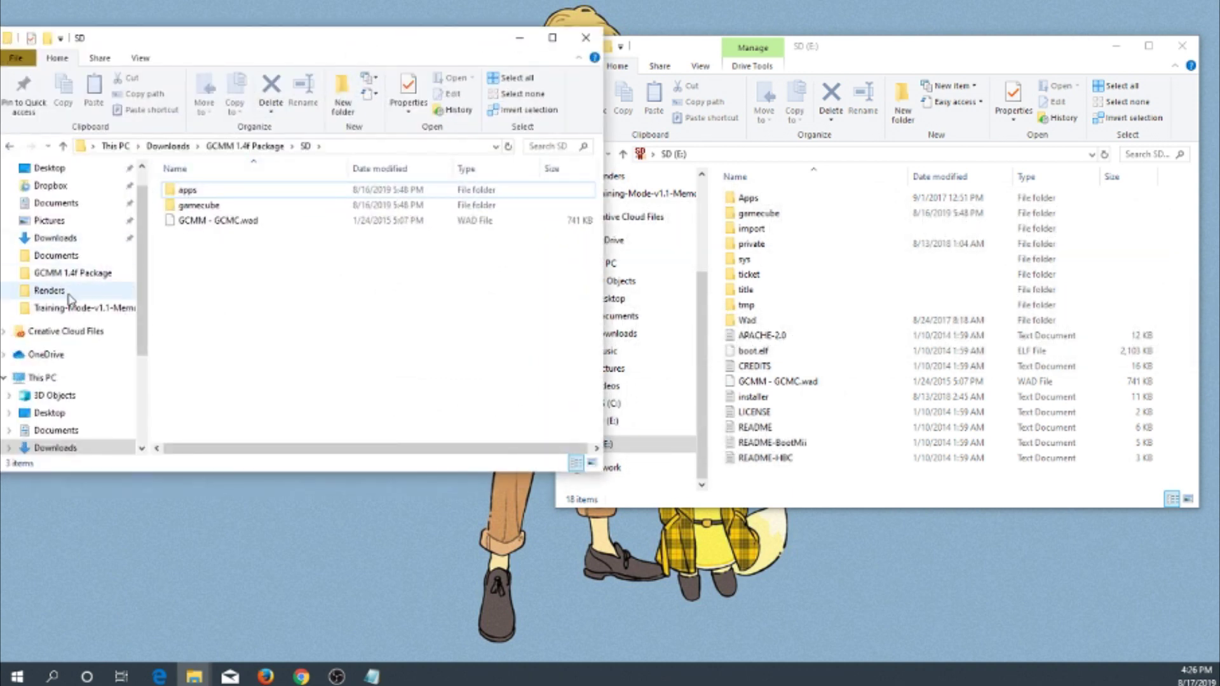
- Return to Downloads and open the Training-Mode-v1.1-Memcard-Files-NTSC folder
left_click(168, 146)
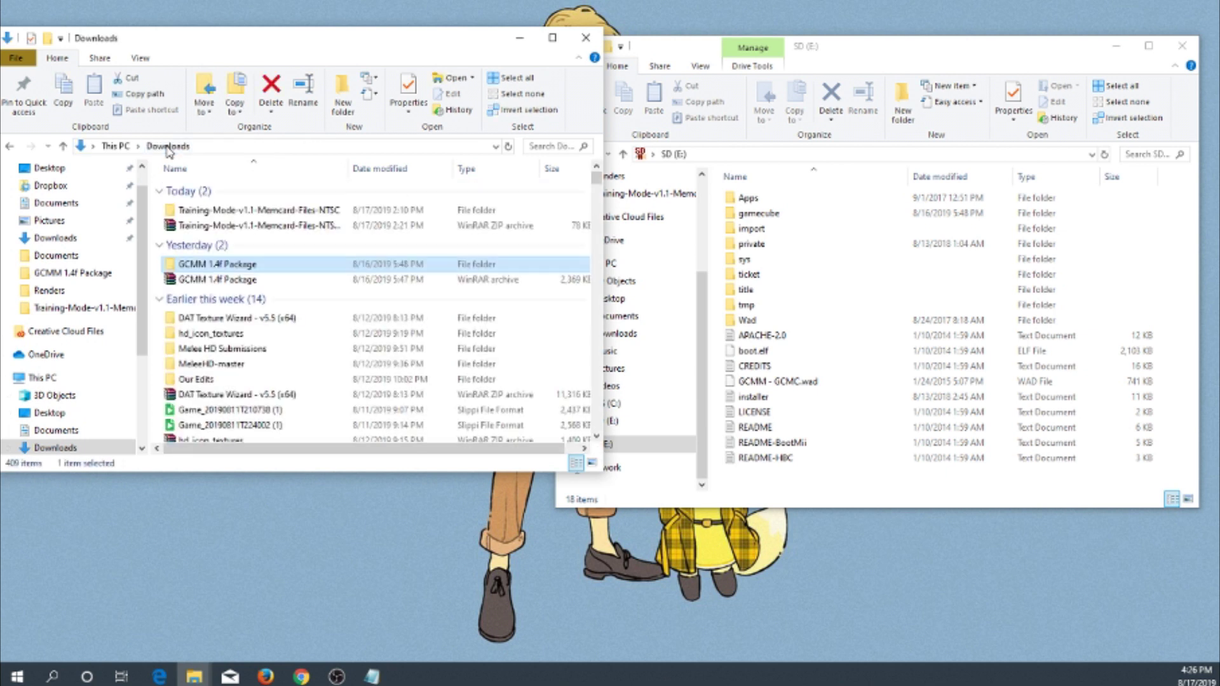
double_click(220, 215)
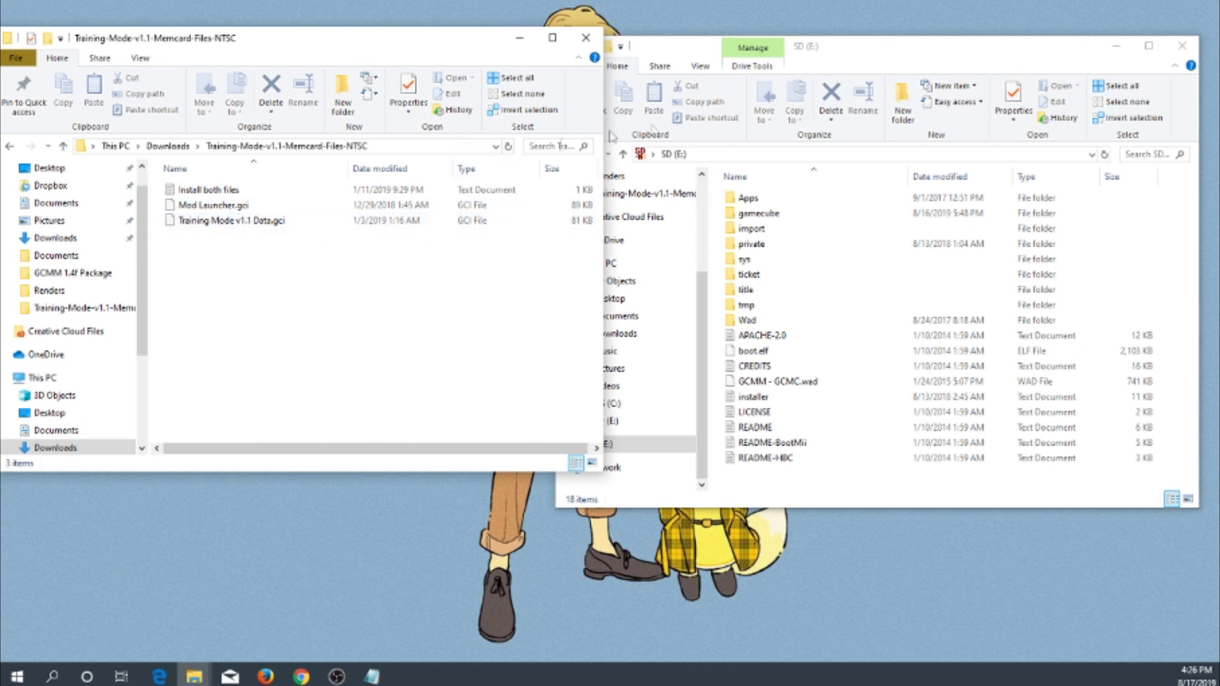
- Create a folder named MCBACKUP in the root of the SD (E:) drive
left_click(876, 63)
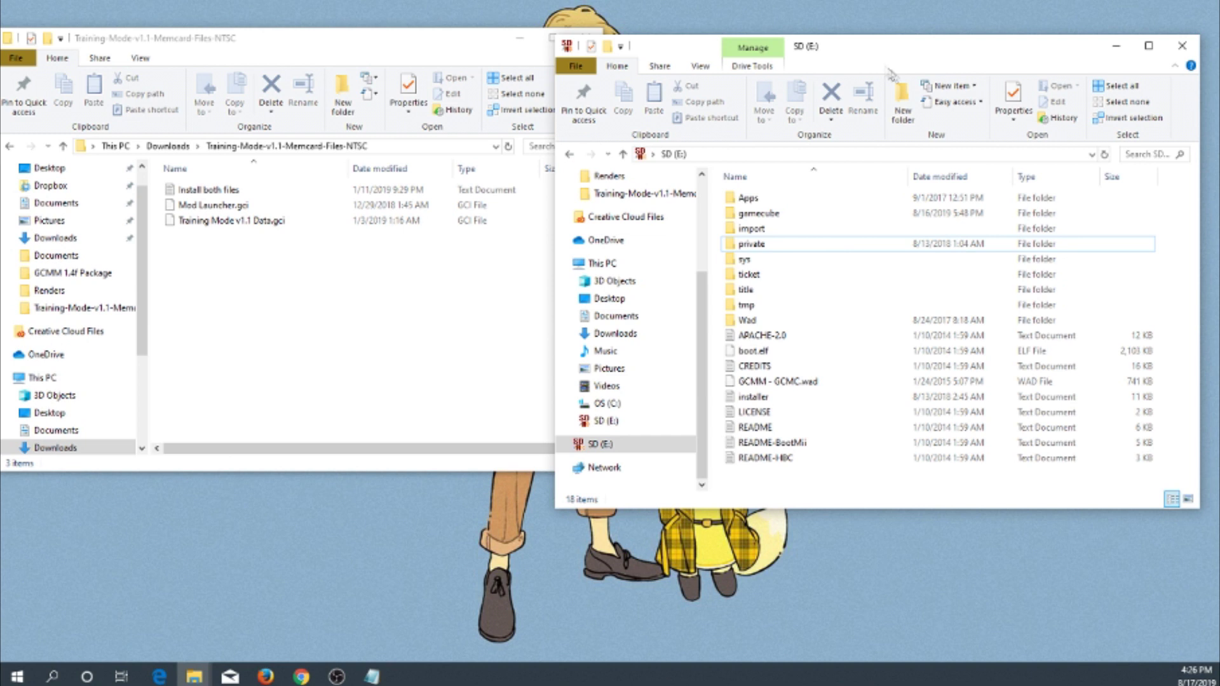
left_click(903, 104)
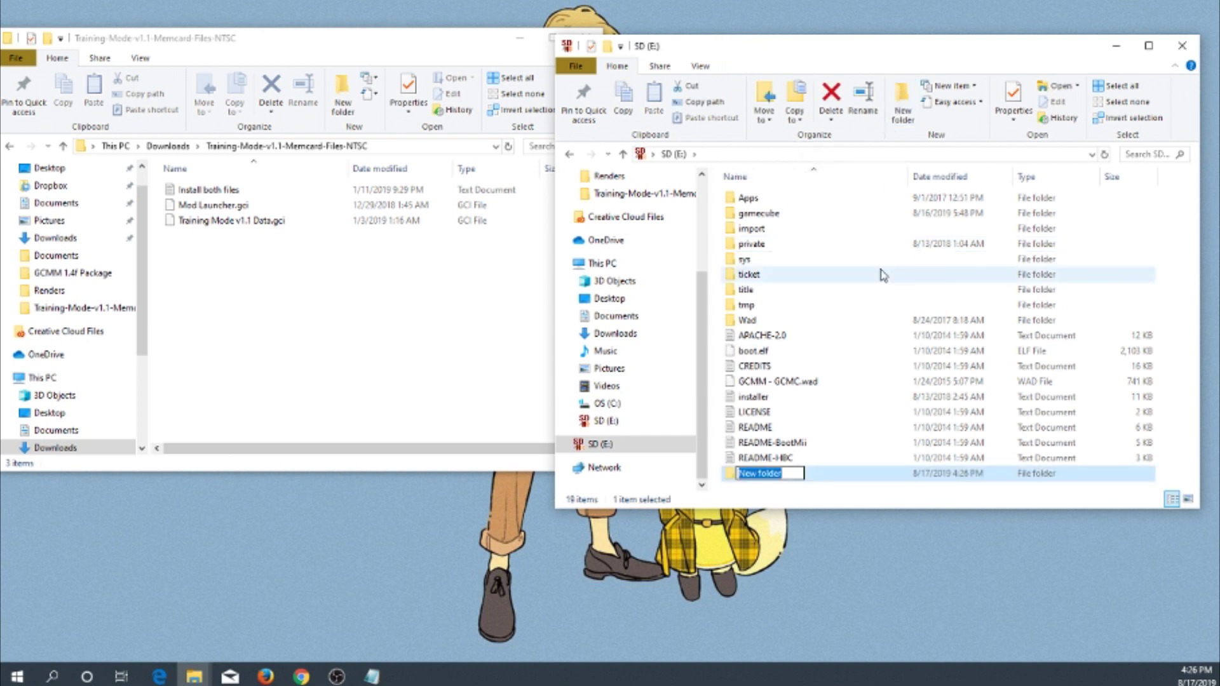
type("MCBAK")
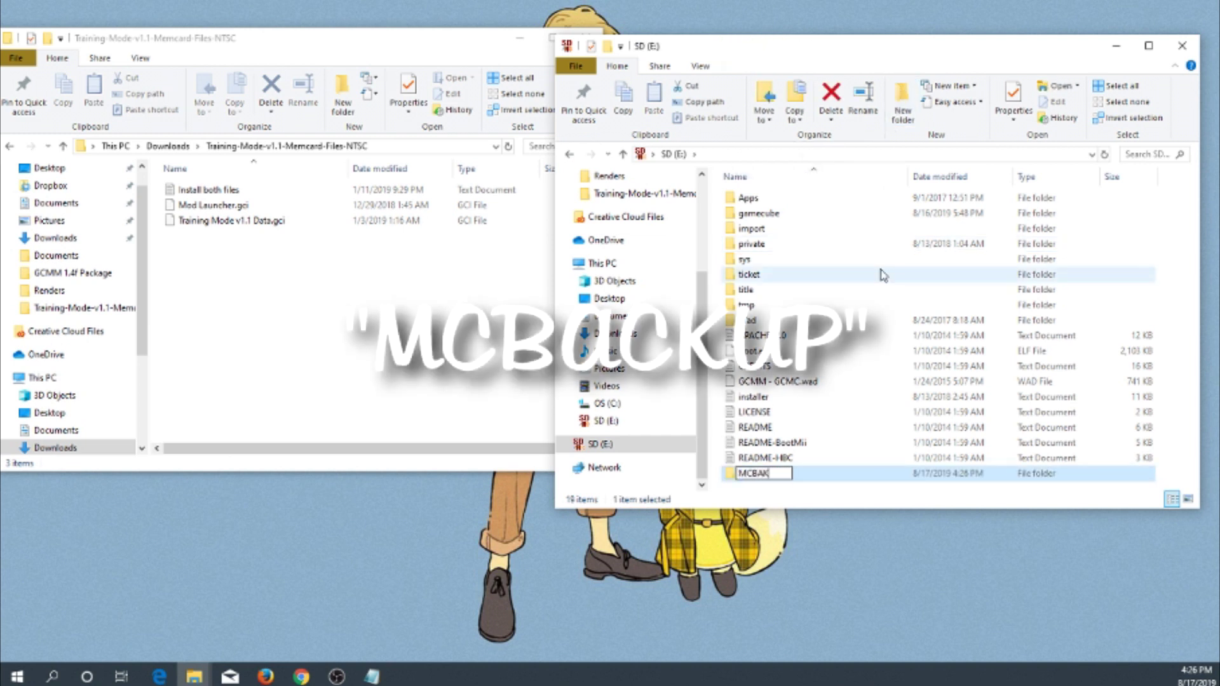
key("BackSpace")
type("CKUP")
key("Return")
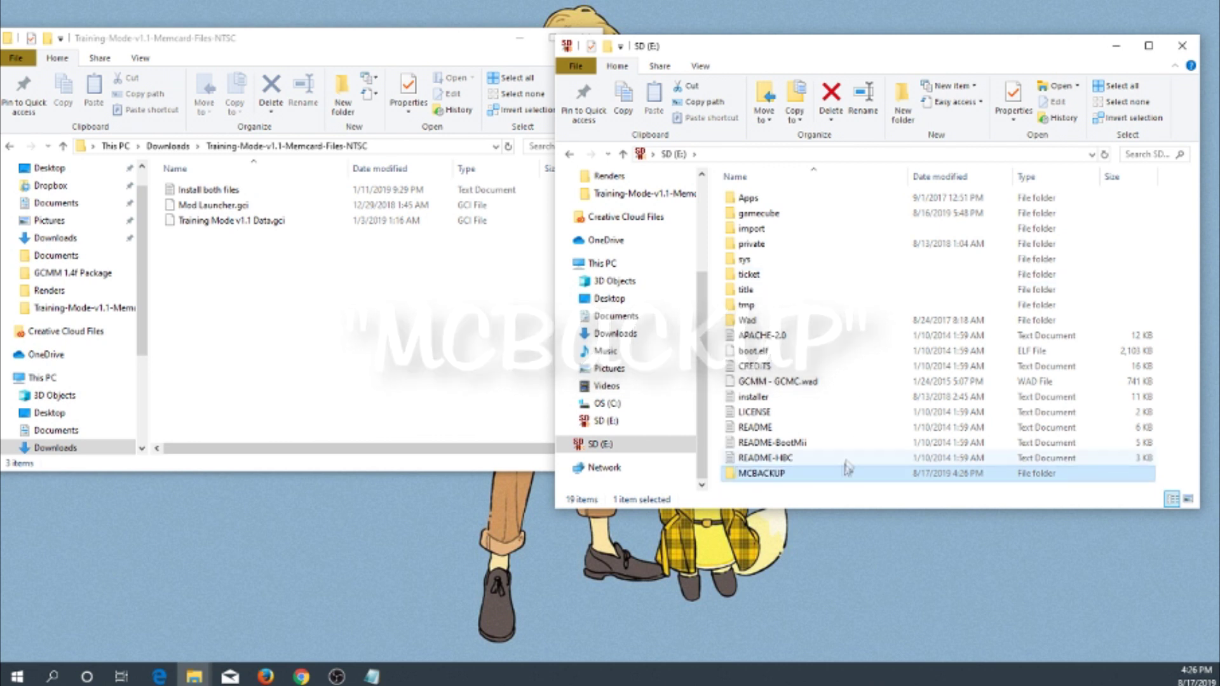
- Copy Mod Launcher.gci and Training Mode v1.1 Data.gci from the training mode folder into MCBACKUP on the SD card
double_click(770, 474)
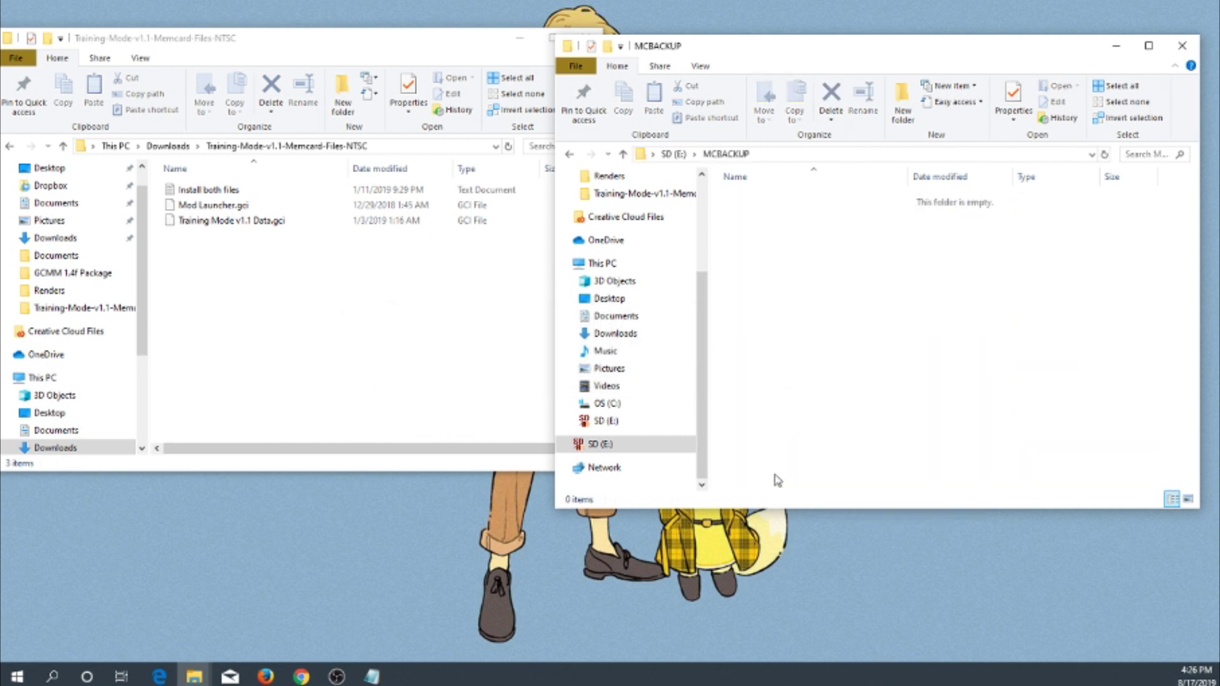
left_click(241, 206)
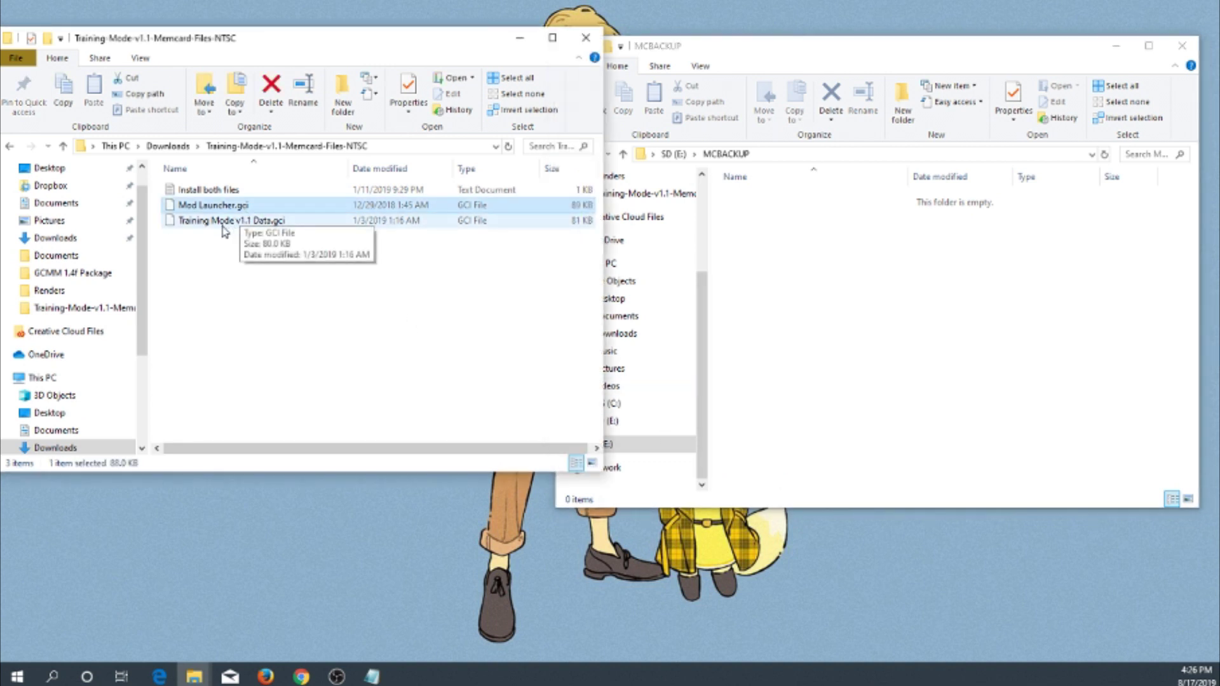
left_click(228, 222, "shift")
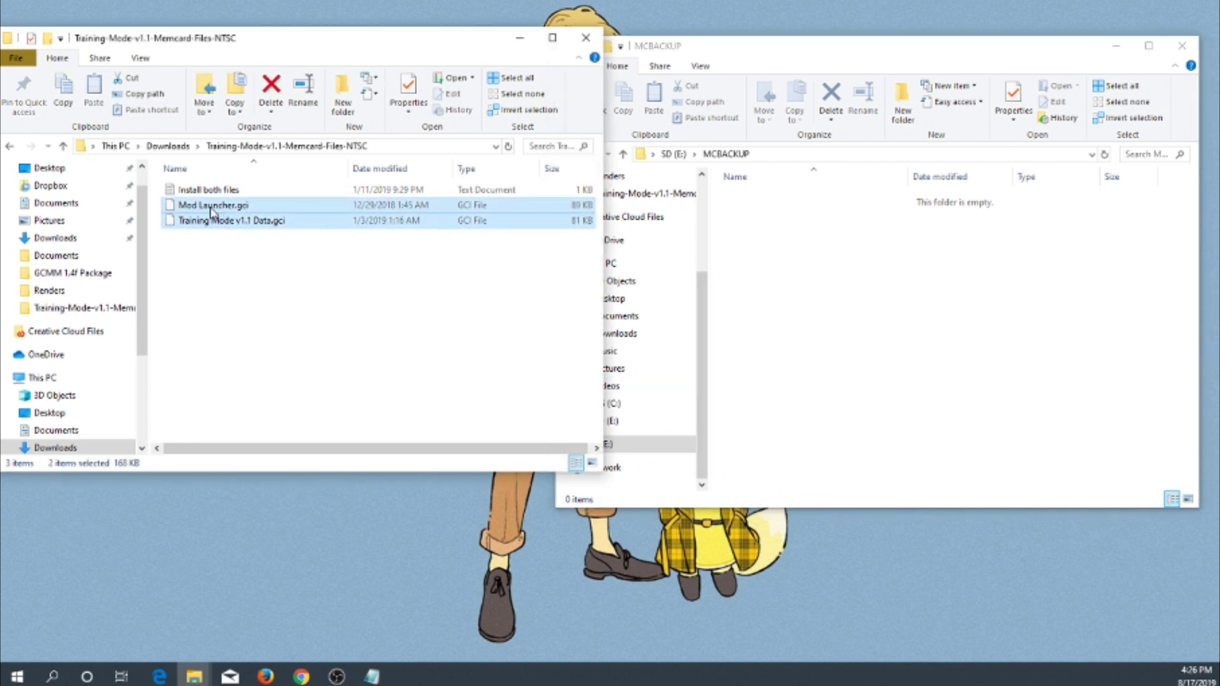
left_click_drag(218, 213, 893, 267)
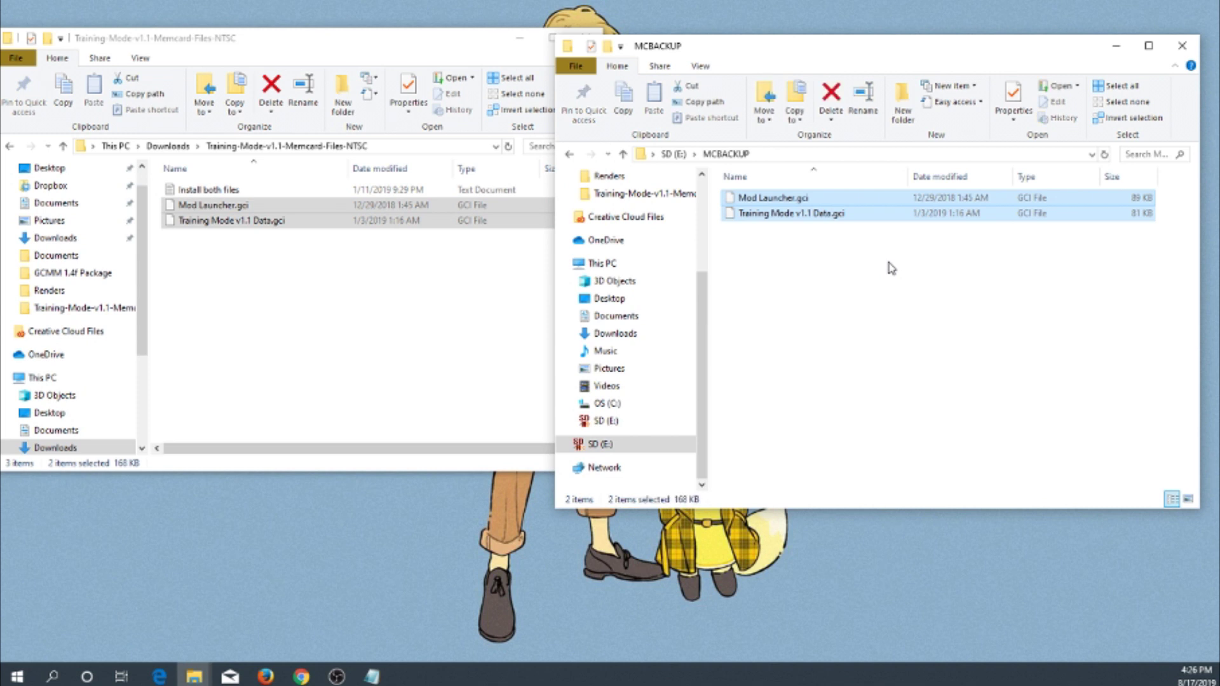
left_click(478, 284)
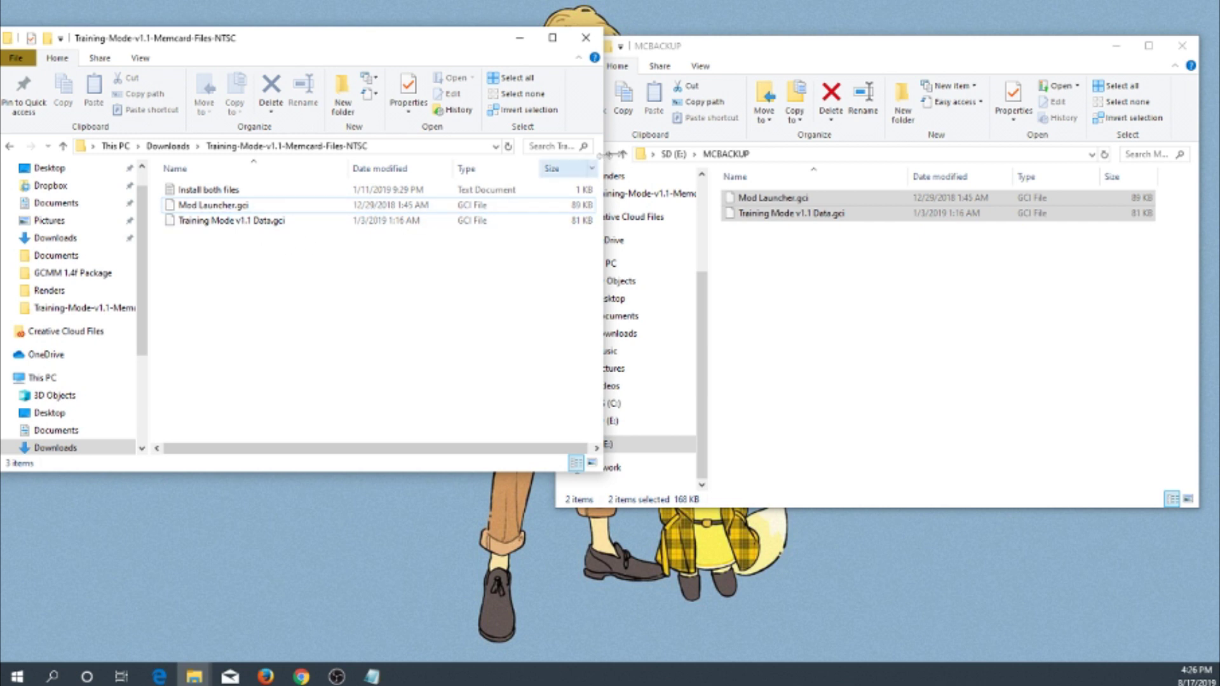
- Go back to the SD card's root, eject the SD (E:) drive and close the remaining folder window
left_click(733, 65)
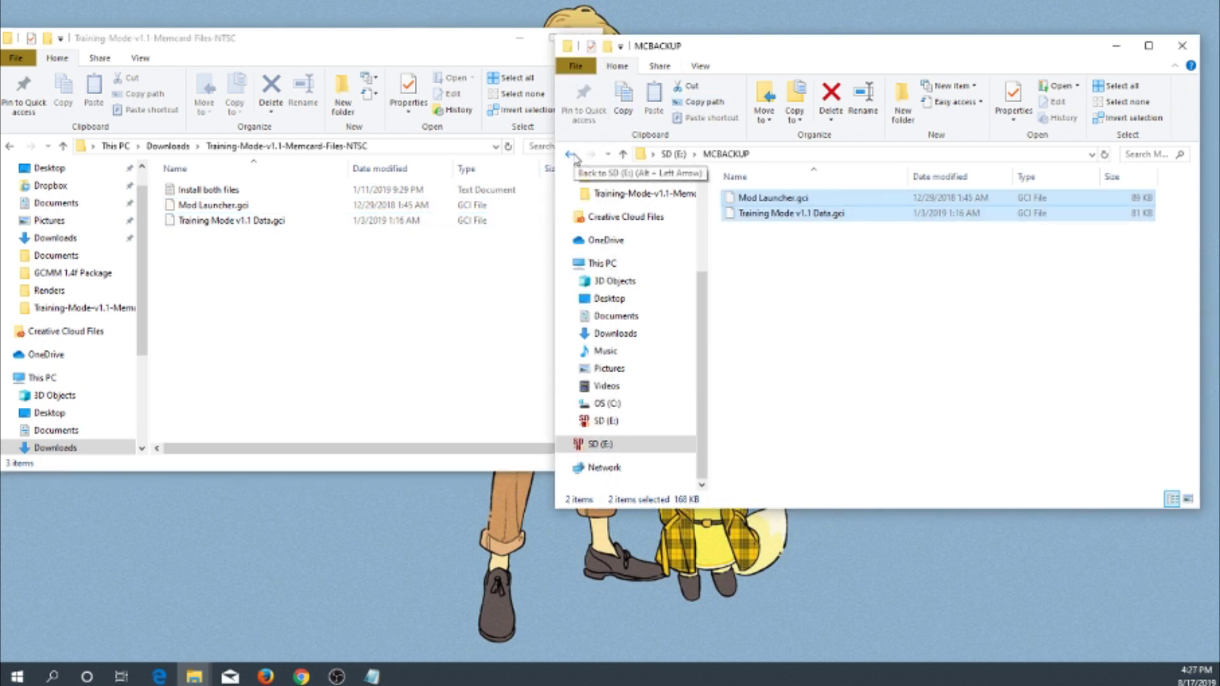
left_click(572, 154)
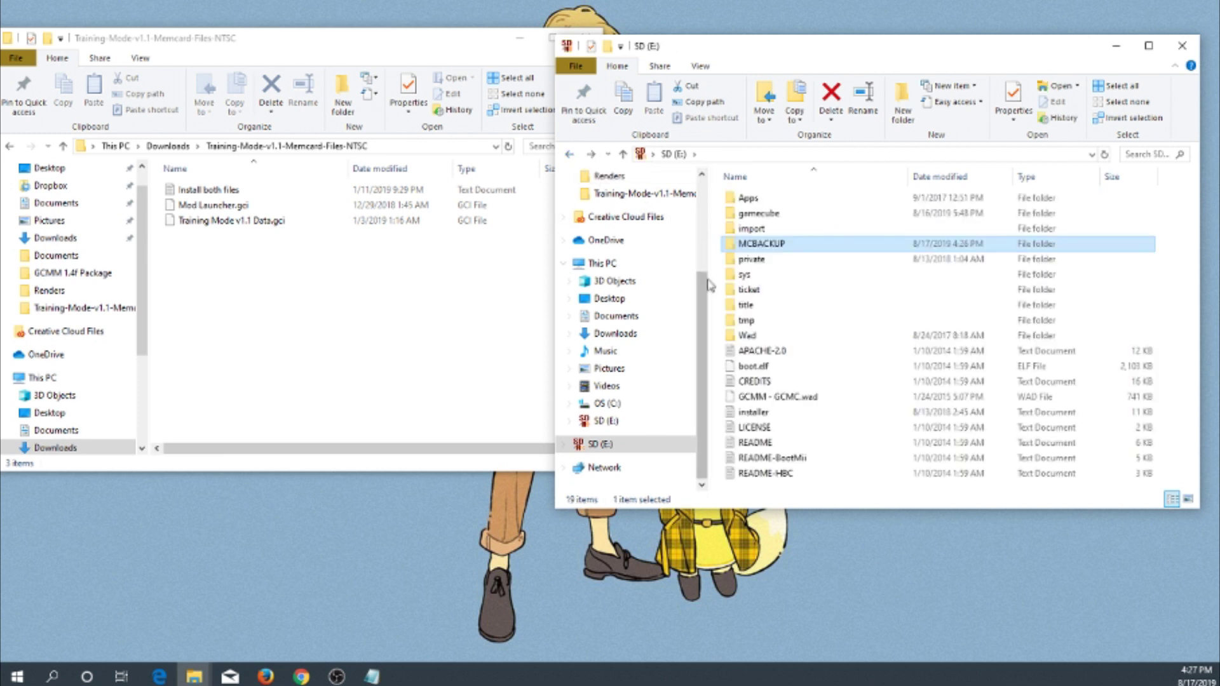
right_click(594, 445)
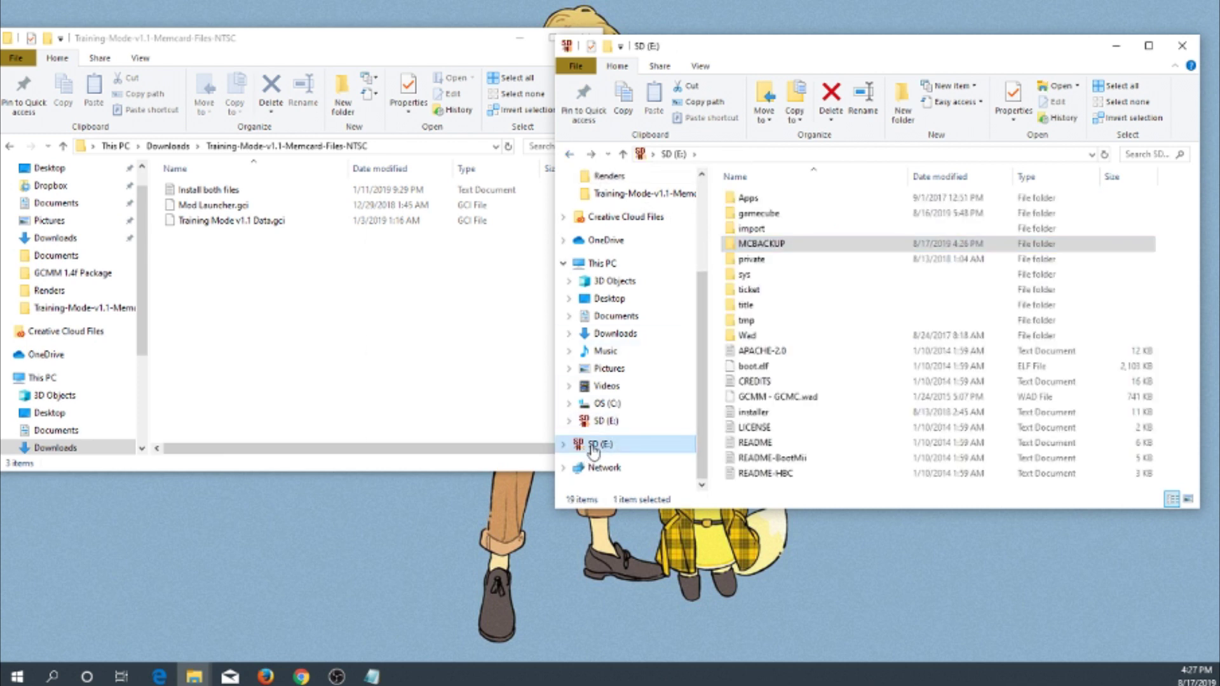
left_click(470, 333)
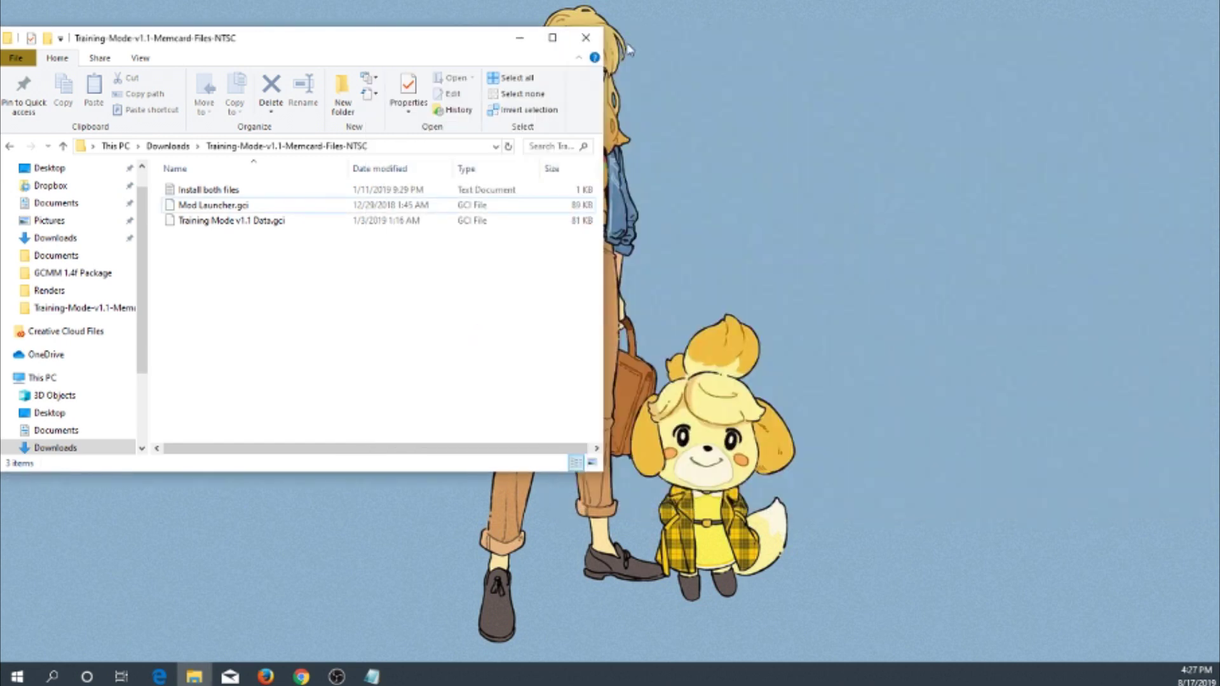
left_click(586, 37)
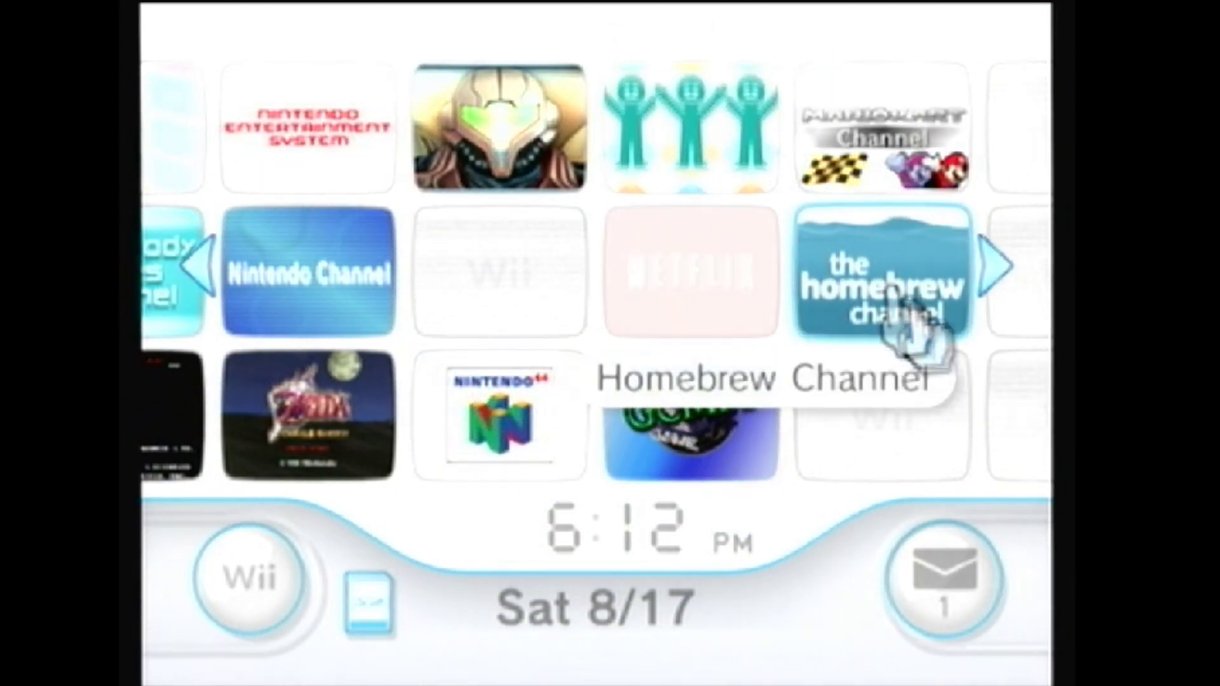
- On the Wii, launch GCMM from the Homebrew Channel and choose the internal SD as the storage device
left_click(903, 321)
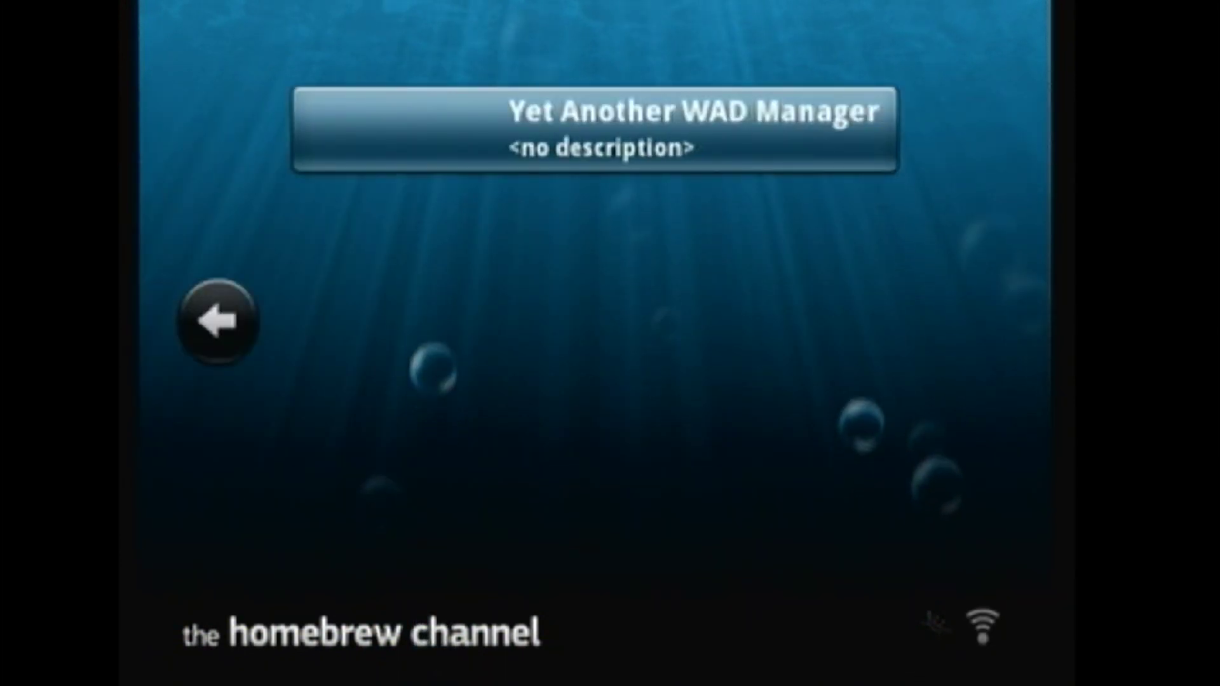
key("Left")
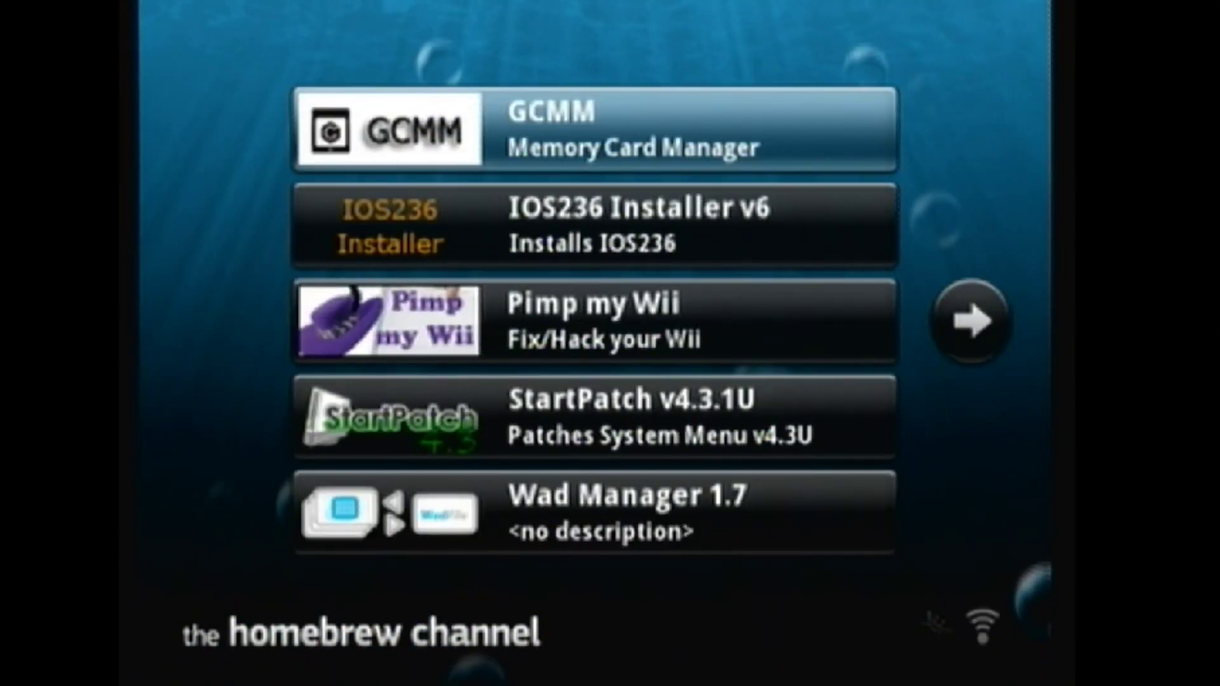
key("Return")
key("Left")
key("Return")
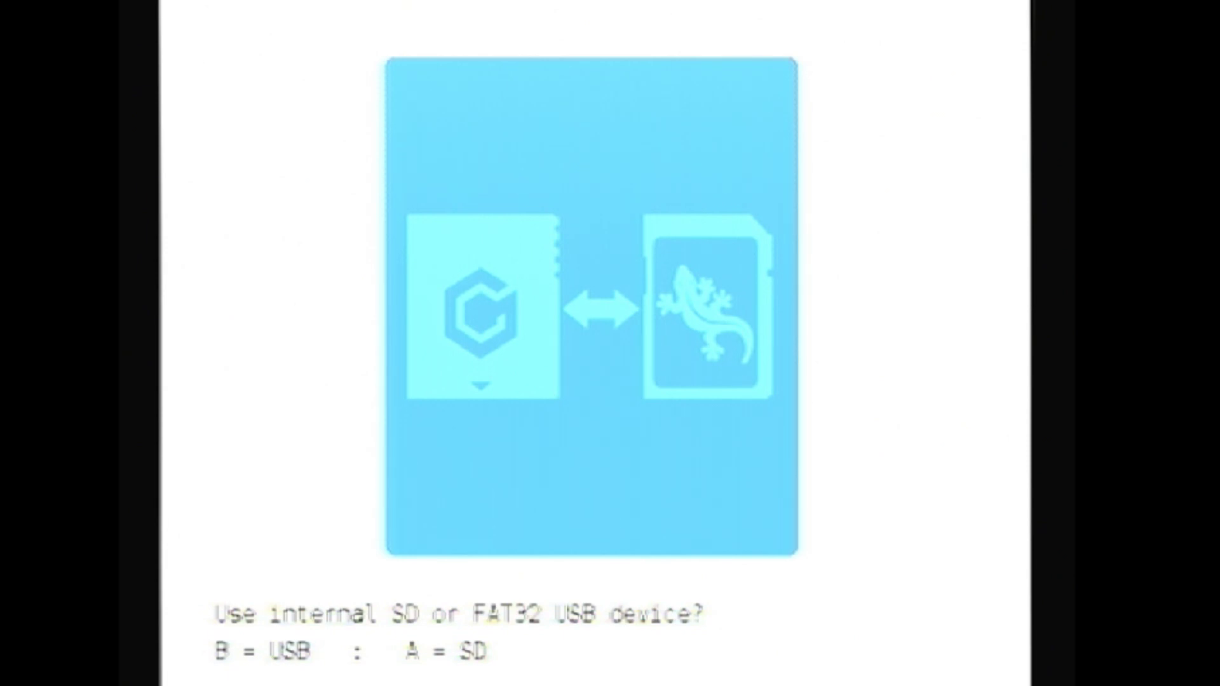
key("a")
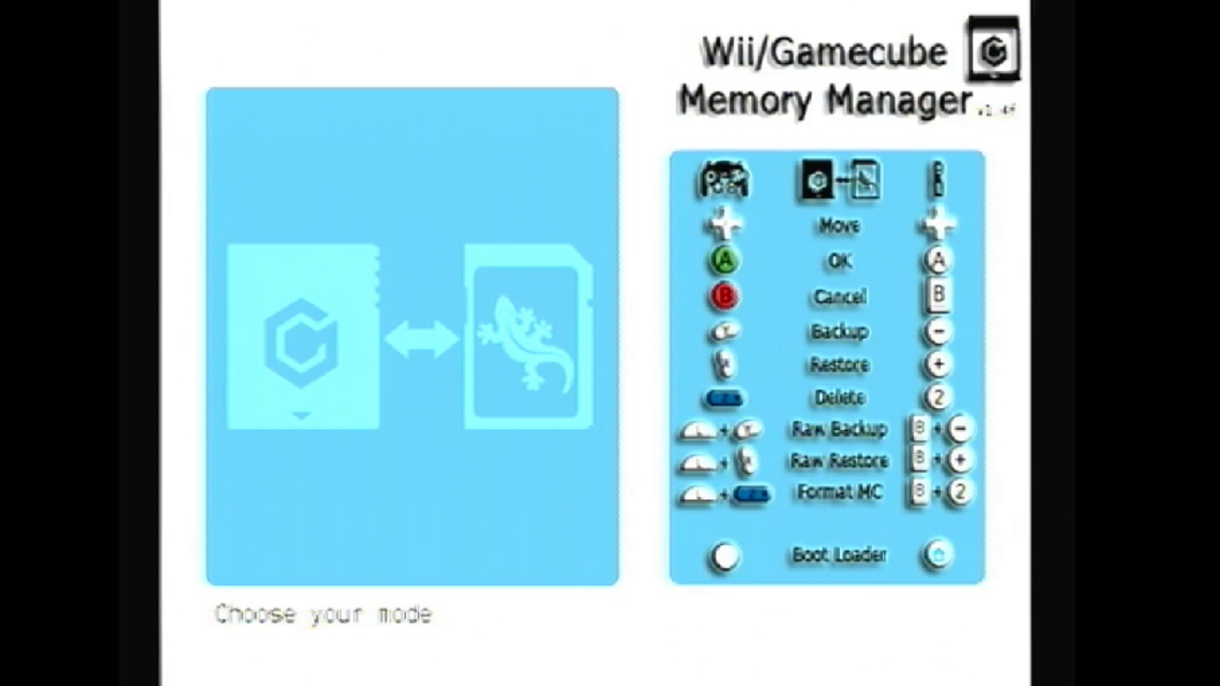
- Check the memory card in slot A for saved games in backup mode and return to the mode selection
key("minus")
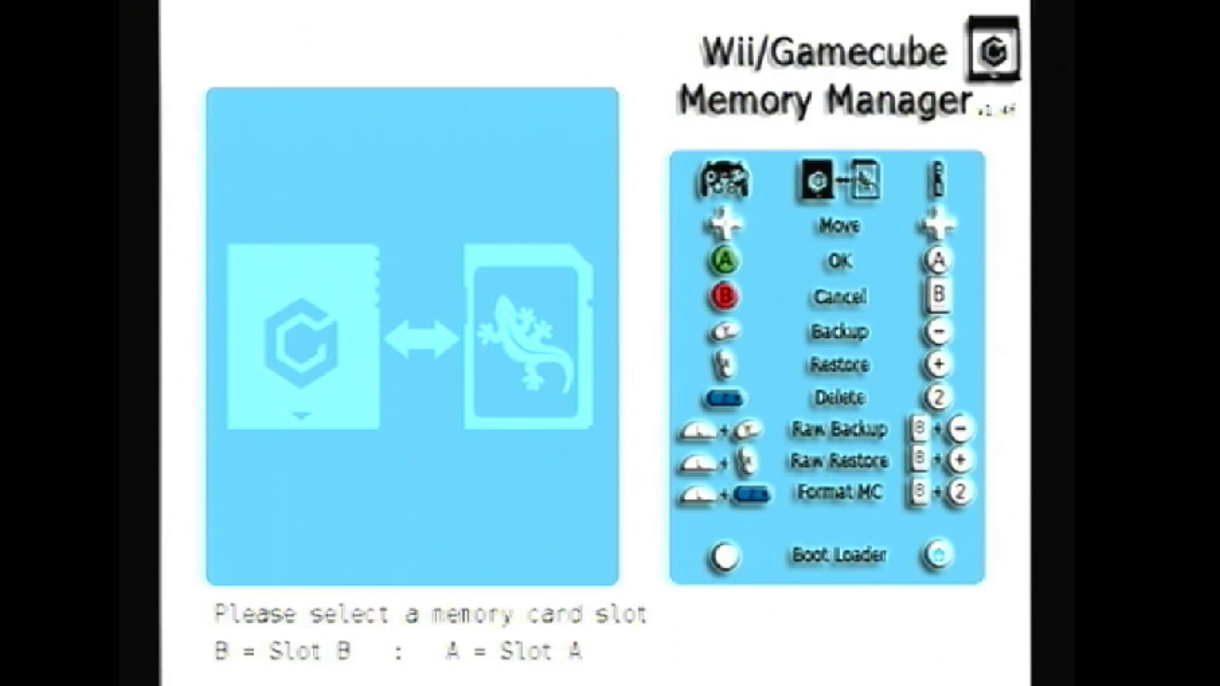
key("a")
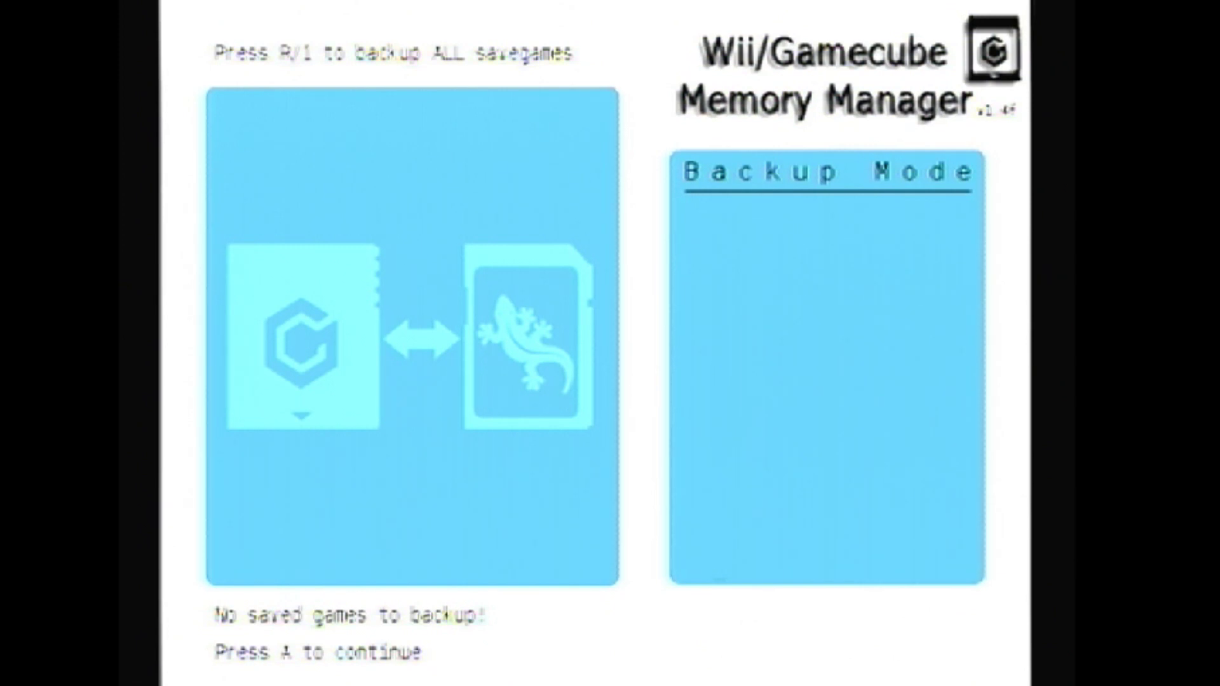
key("a")
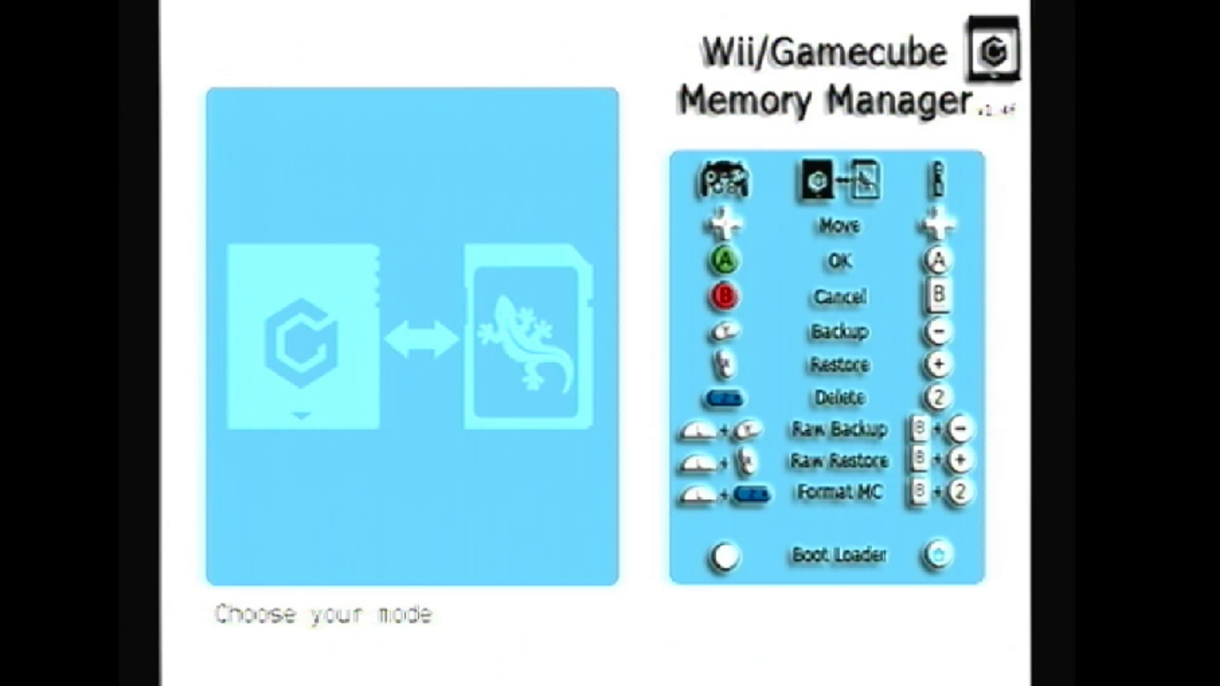
- Format the memory card in slot A, confirming the erasure of all its contents, and return to the mode selection
key("Return")
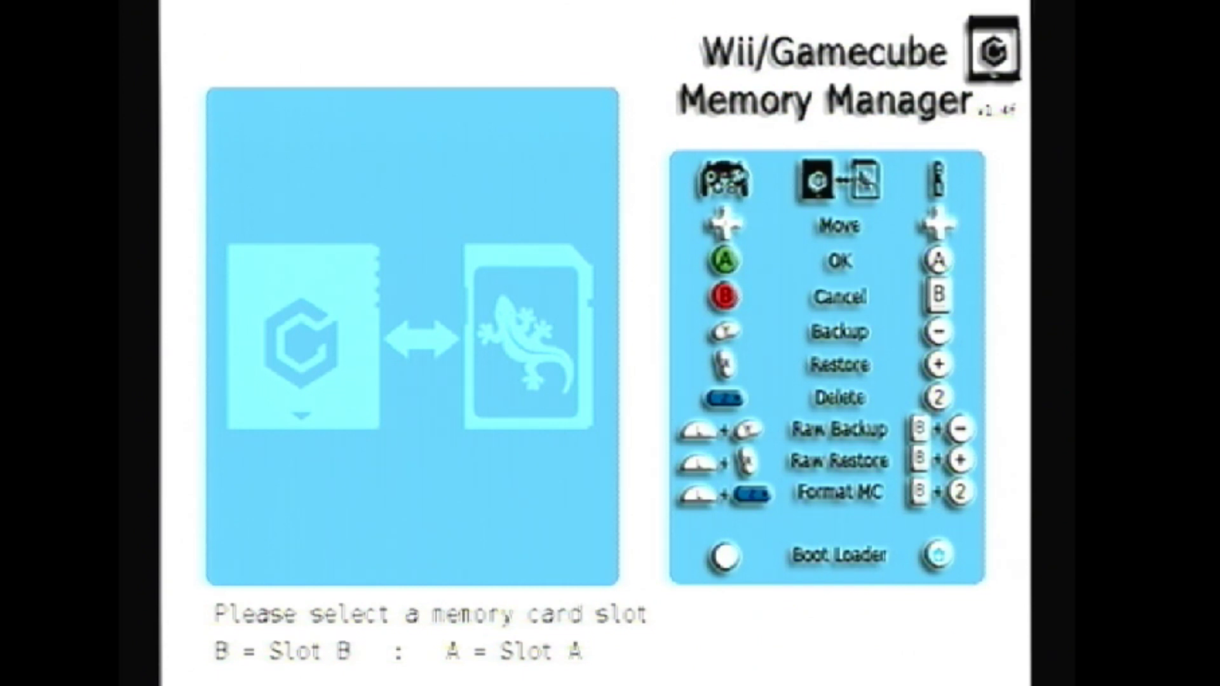
key("Return")
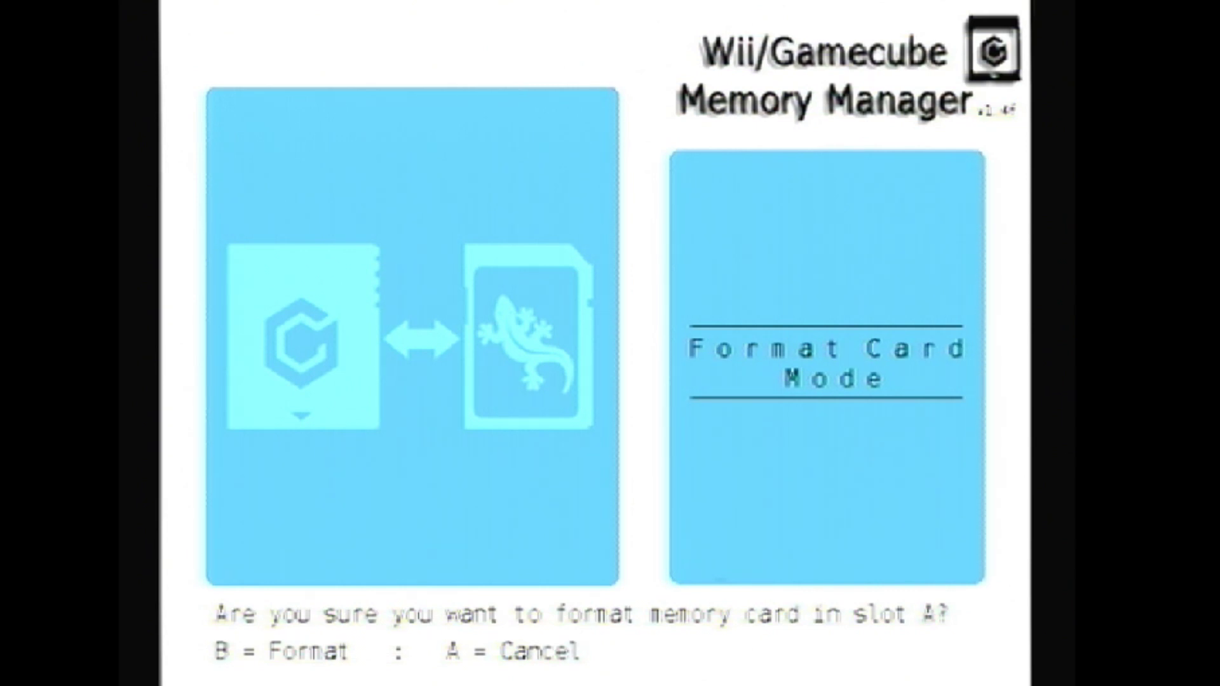
key("b")
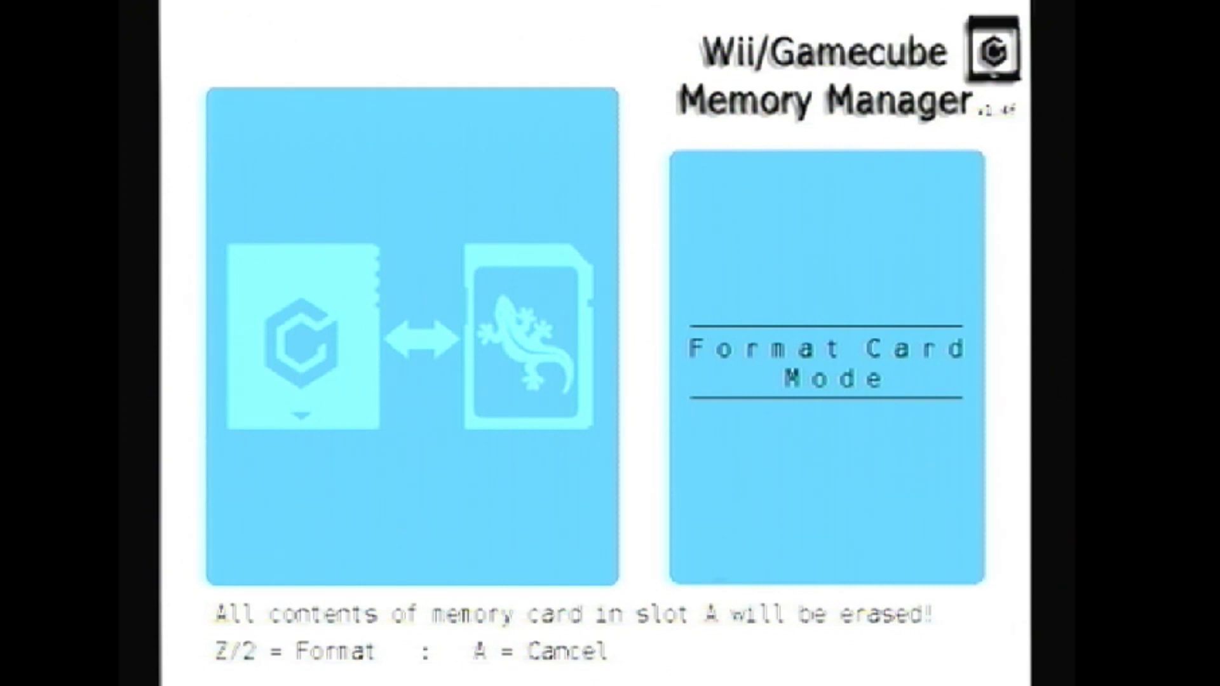
key("2")
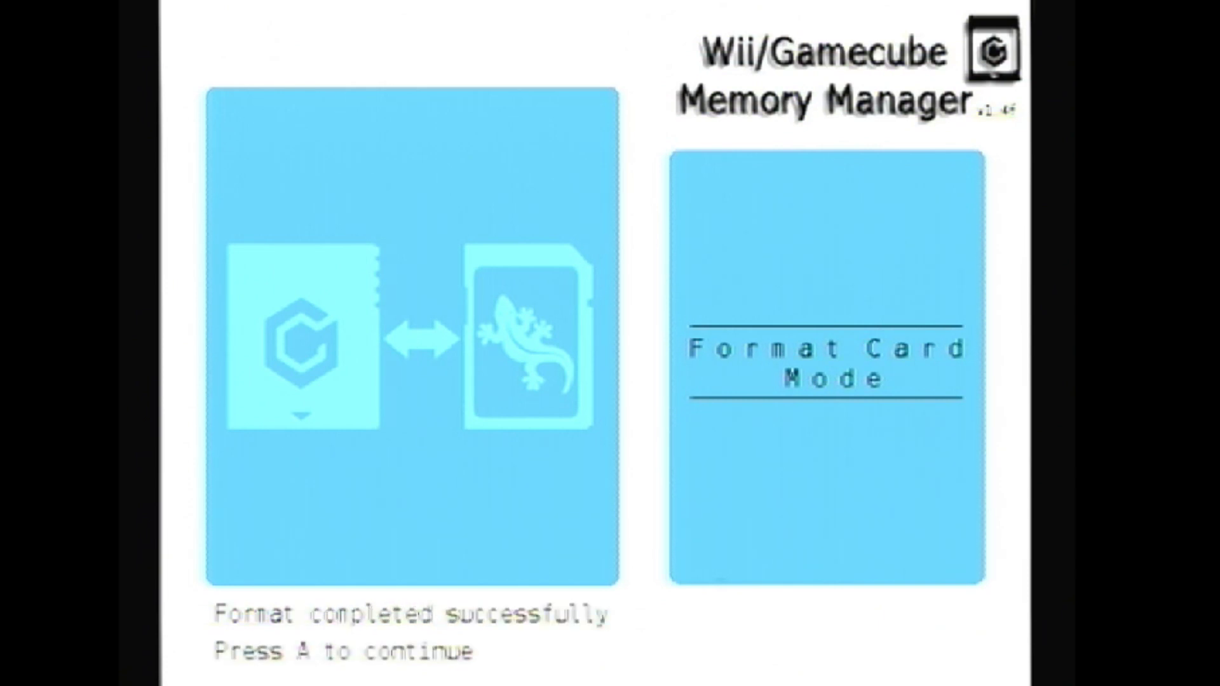
key("a")
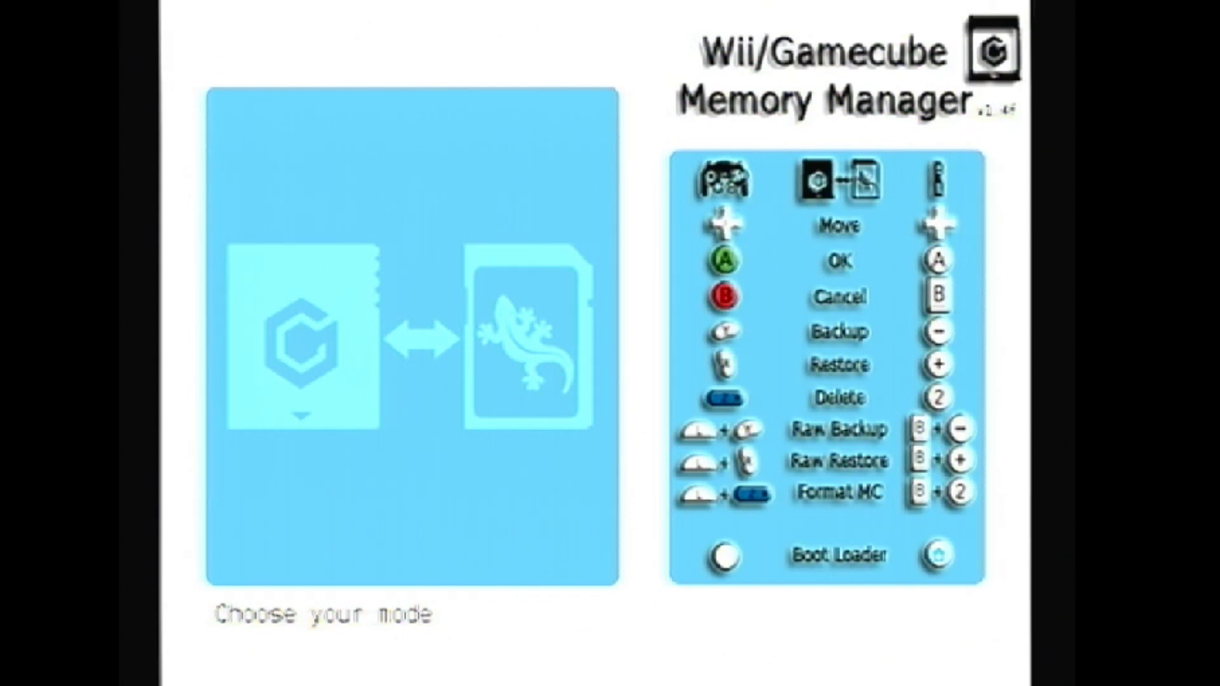
- Restore Mod Launcher.gci from MCBACKUP to the memory card in slot A
key("minus")
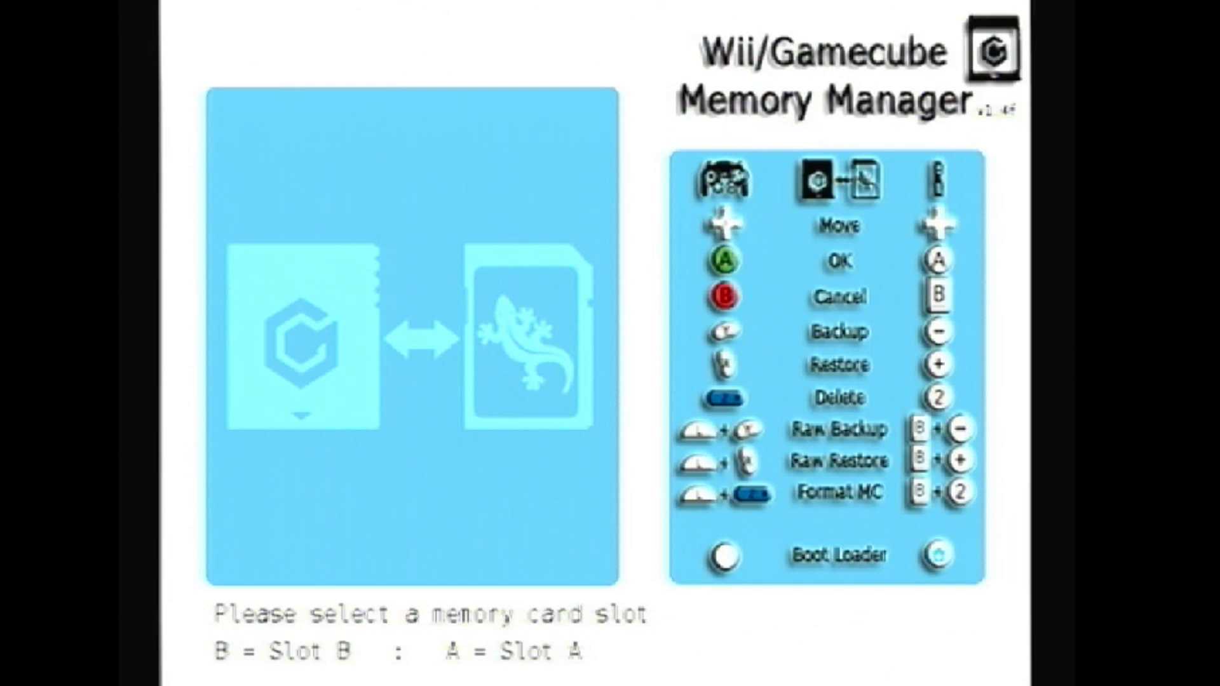
key("a")
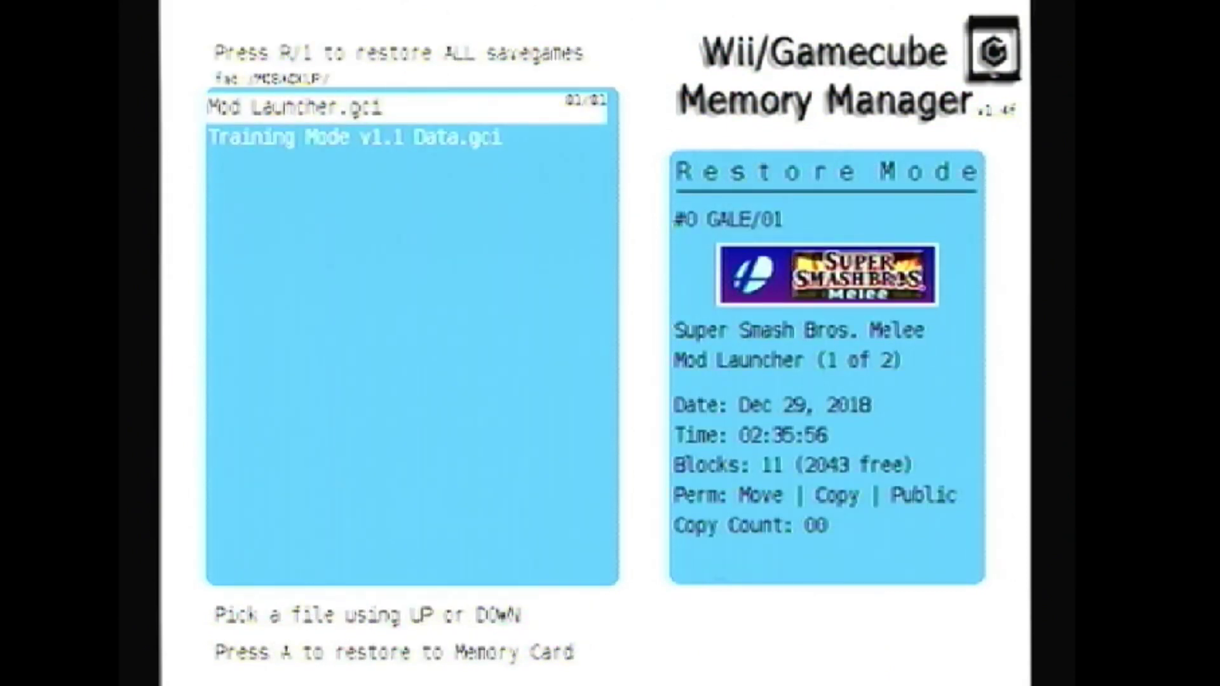
key("Down")
key("Up")
key("Down")
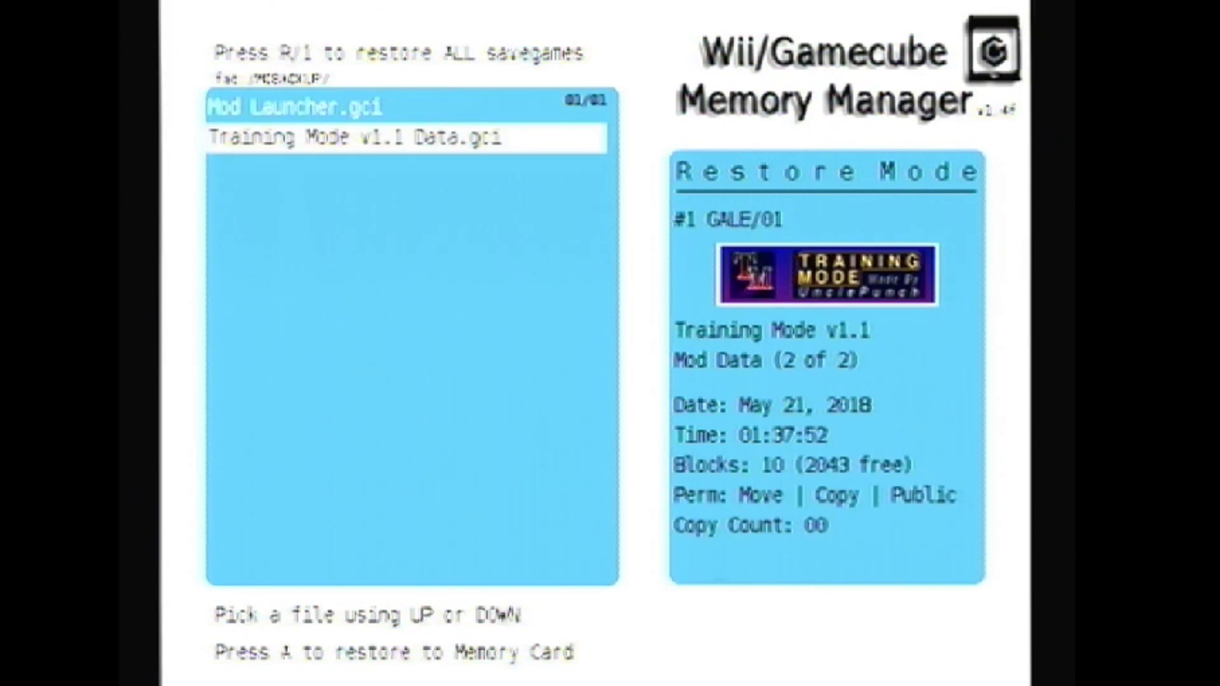
key("Up")
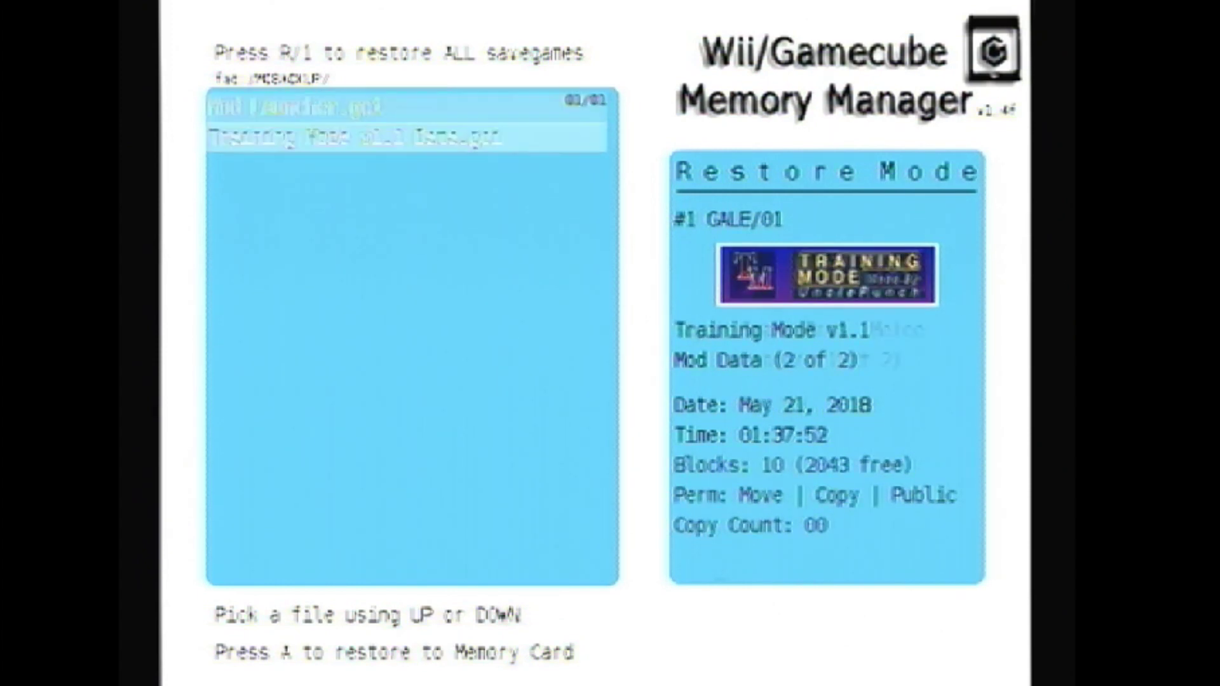
key("Down")
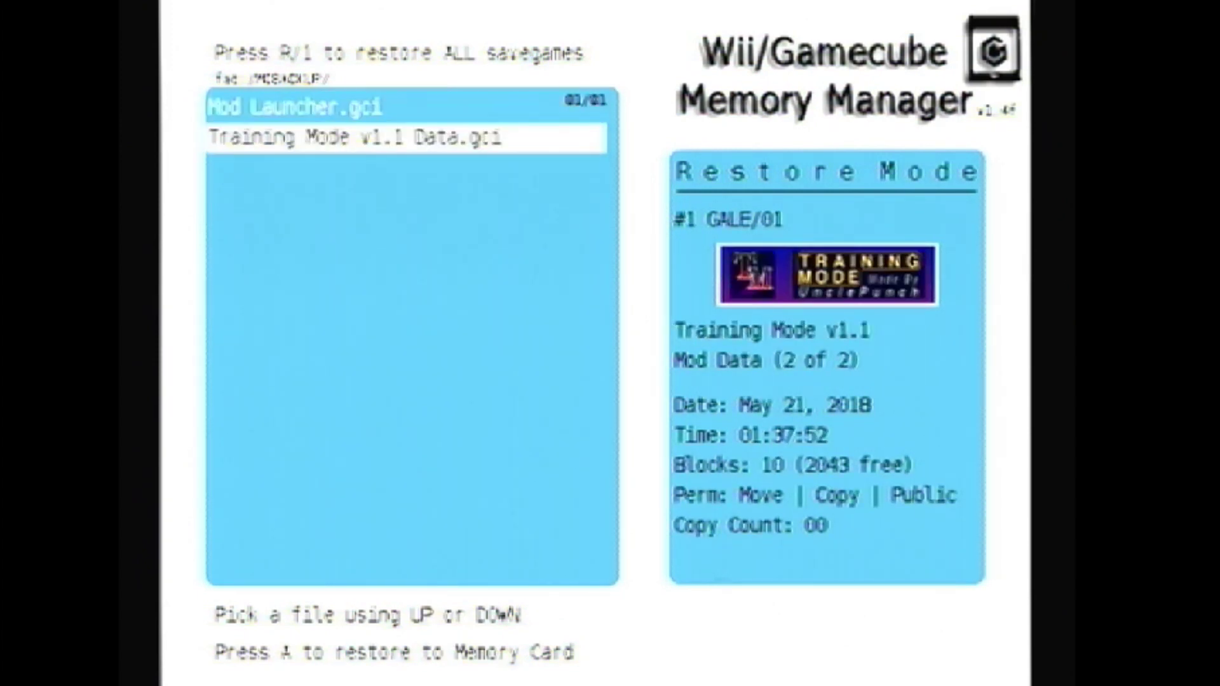
key("Up")
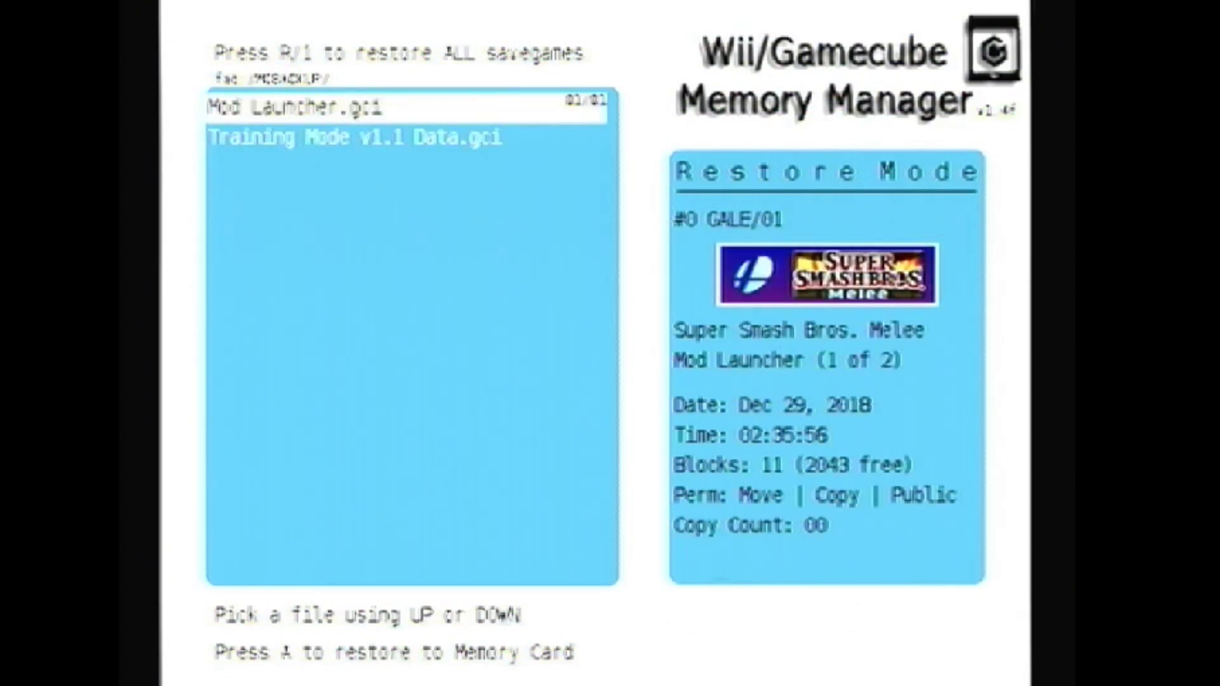
key("a")
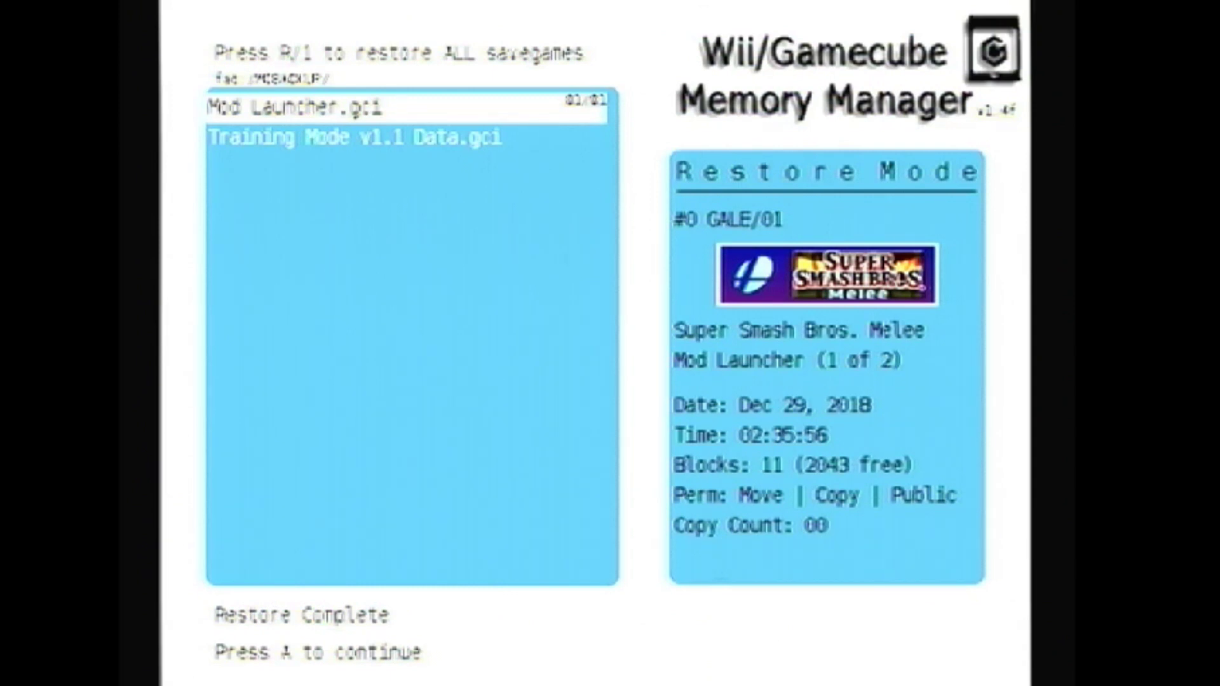
key("a")
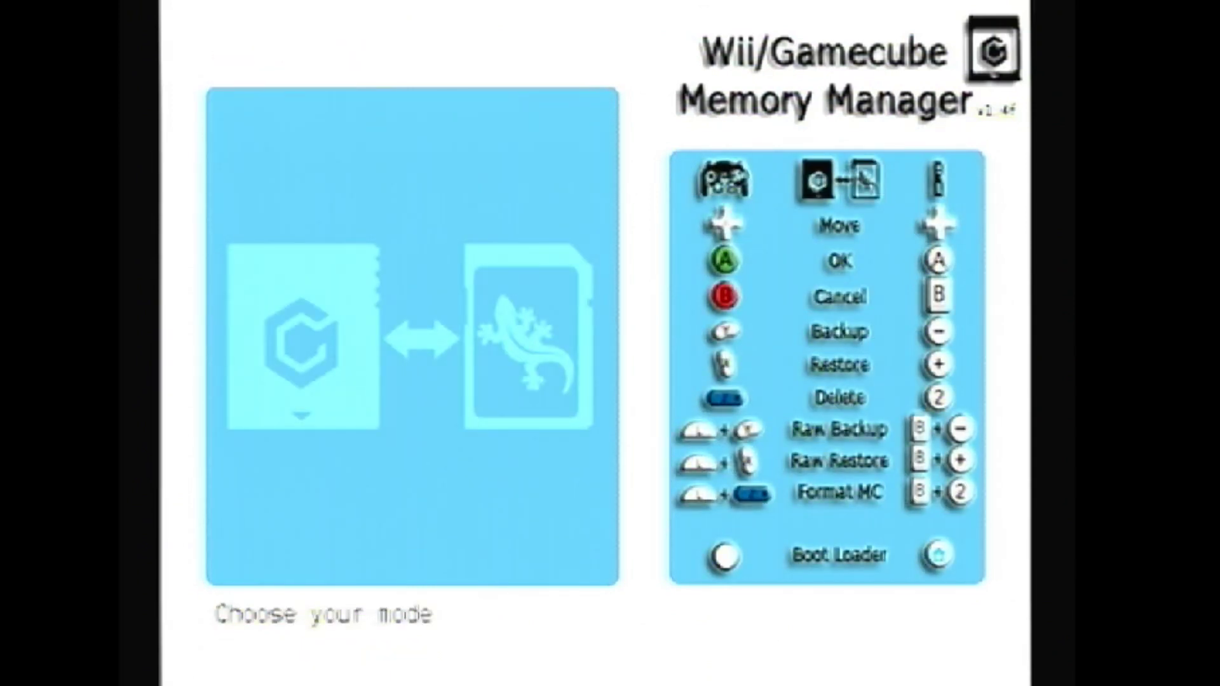
- Restore Training Mode v1.1 Data.gci from MCBACKUP to the memory card in slot A
key("plus")
key("a")
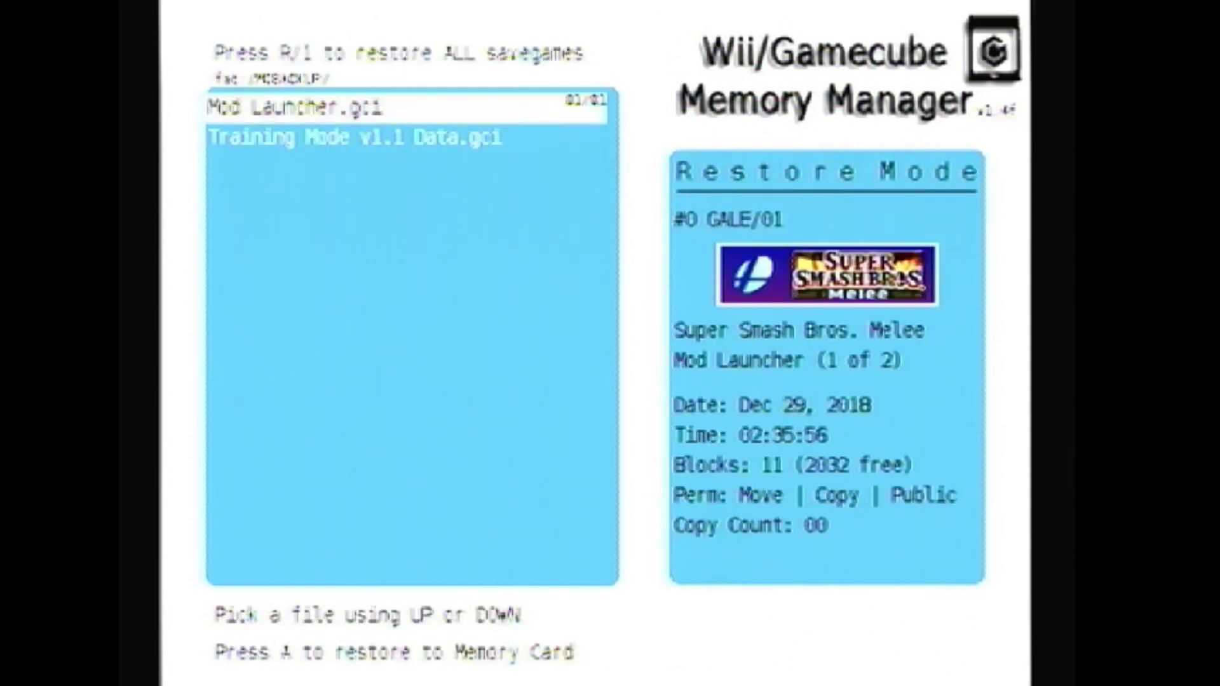
key("Down")
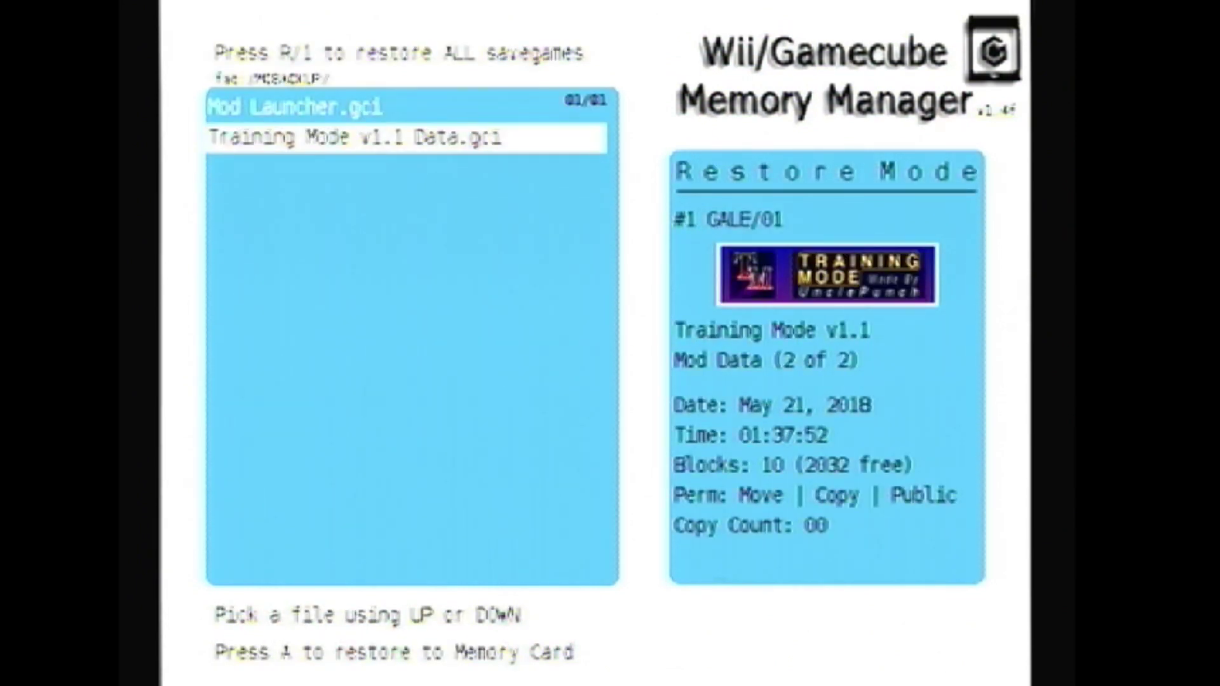
key("a")
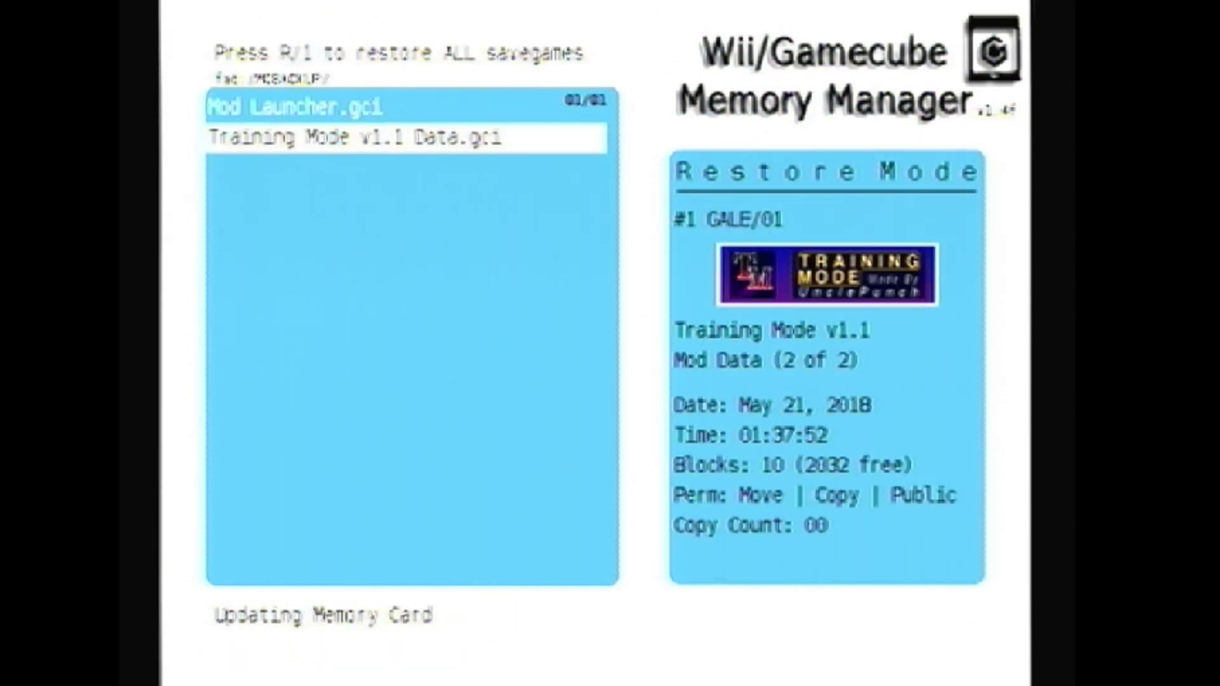
key("a")
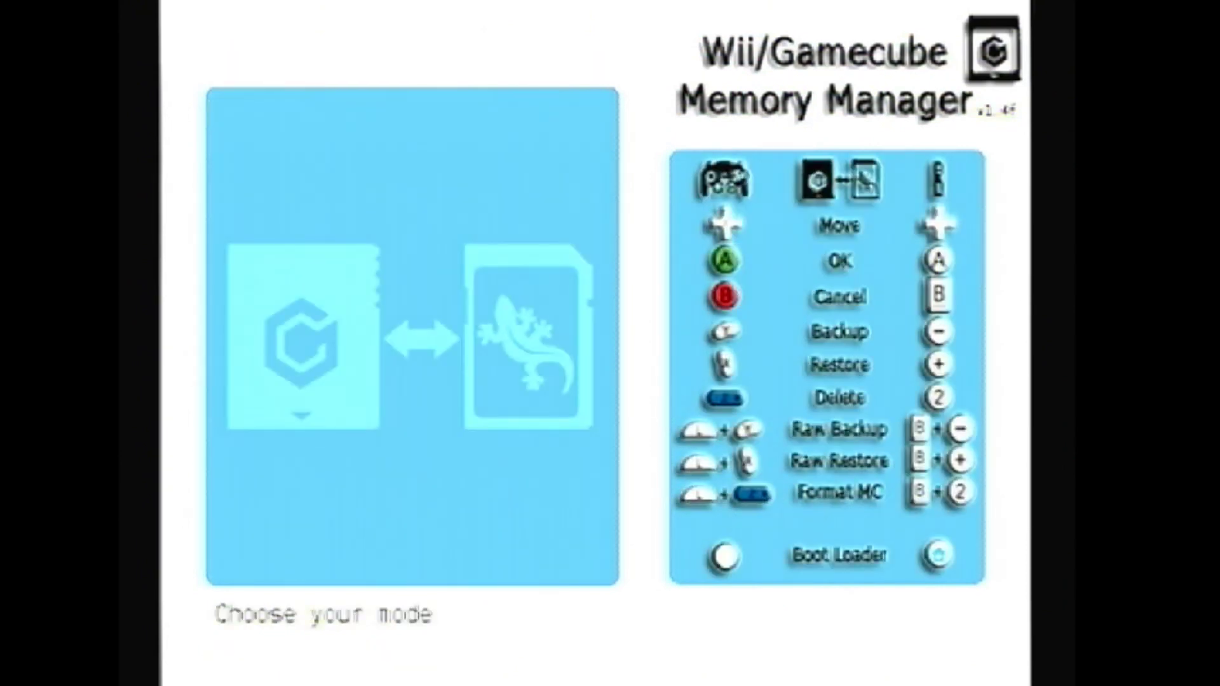
- Exit GCMM to the boot loader and, in Super Smash Bros. Melee, open Name Entry in VS. Mode to load the mod
key("Home")
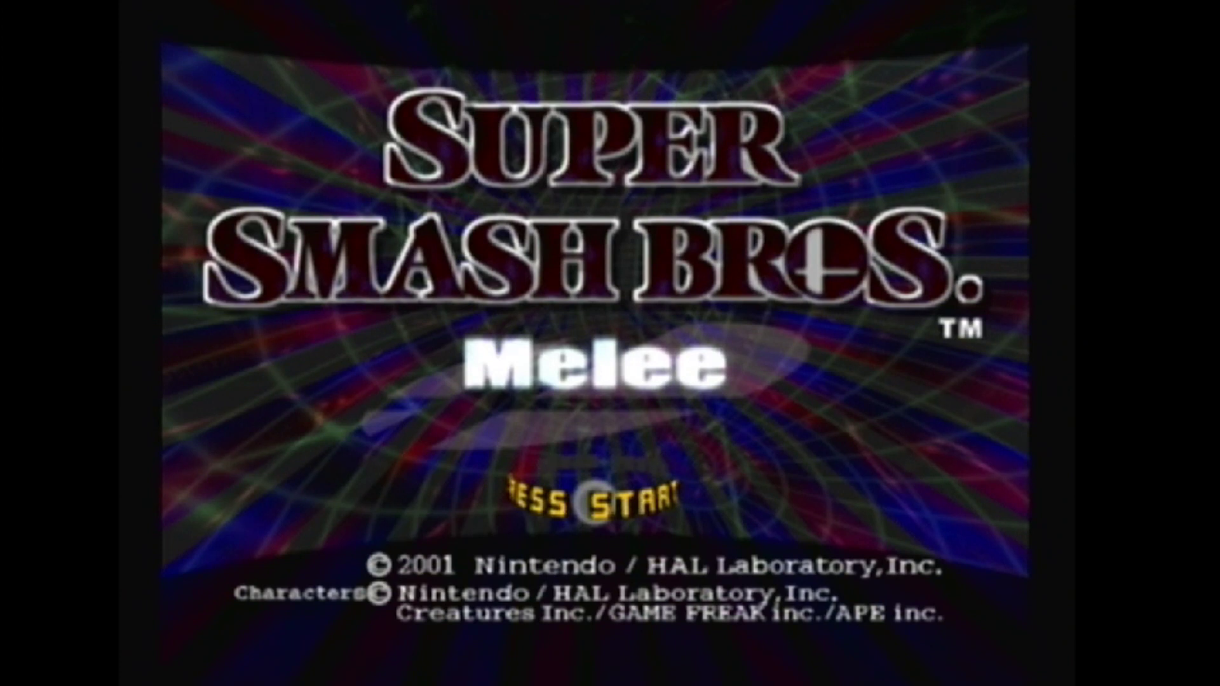
key("Return")
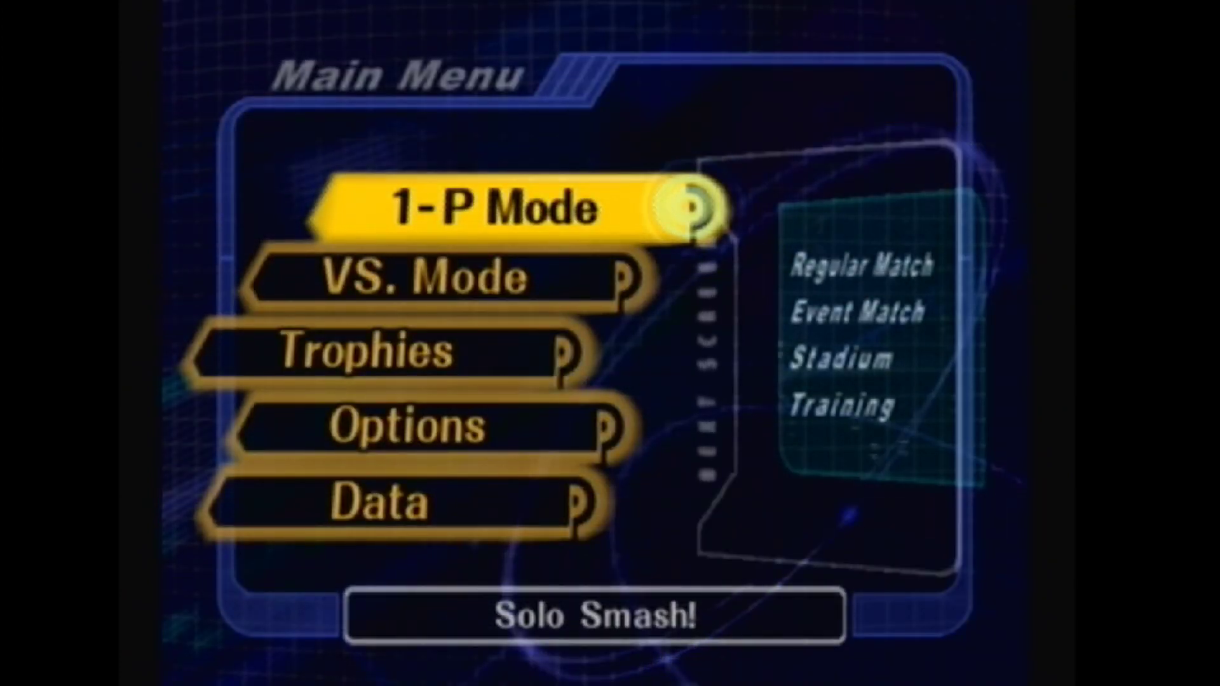
key("Down")
key("Return")
key("Up")
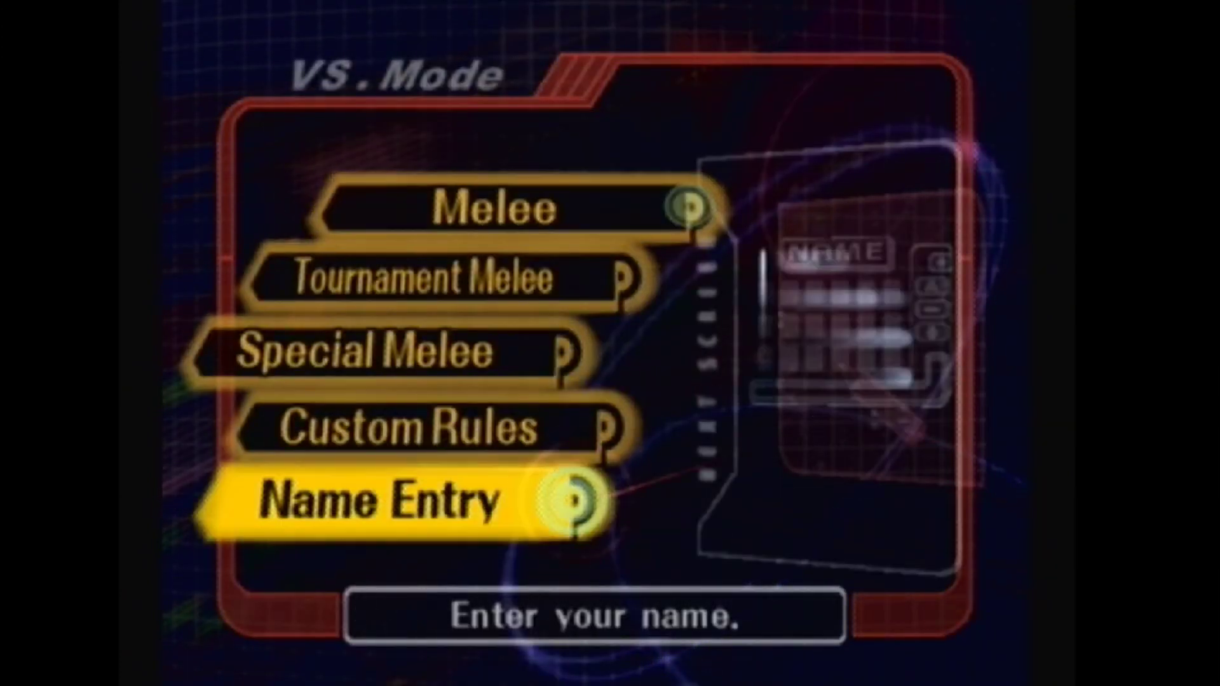
key("Return")
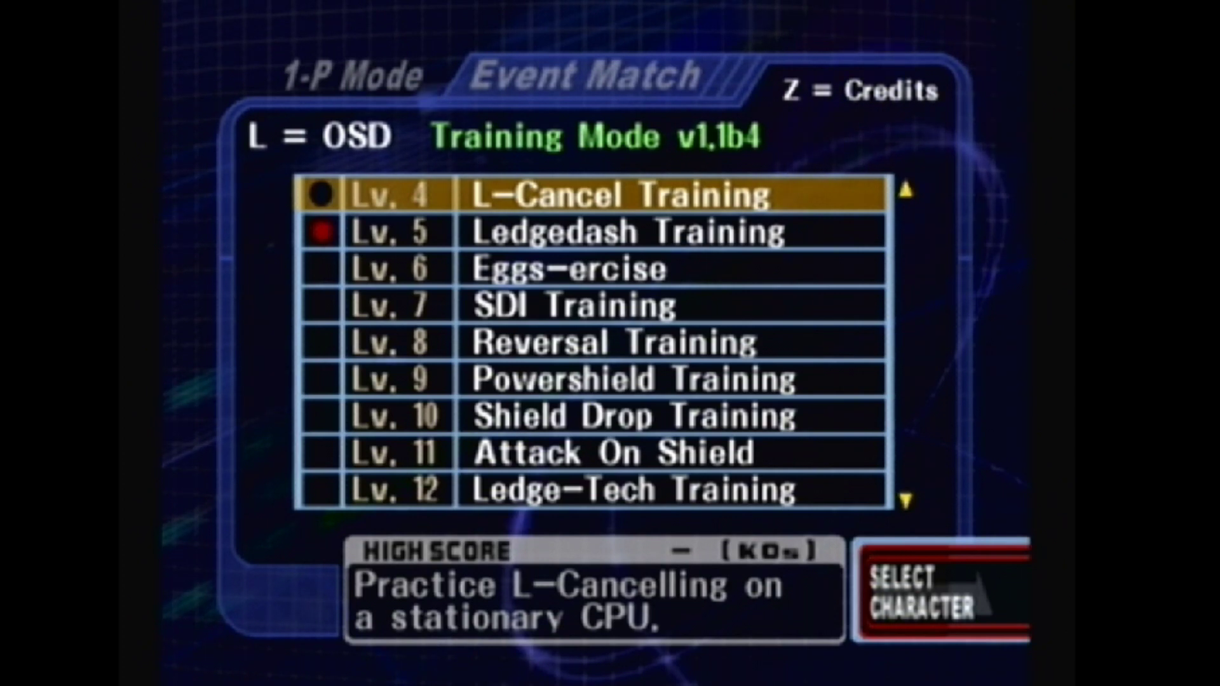
- Look through the training events and their descriptions in the Event Match list, between L-Cancel Training and the shield drills
key("Down")
key("Down")
key("Down")
key("Down")
key("Down")
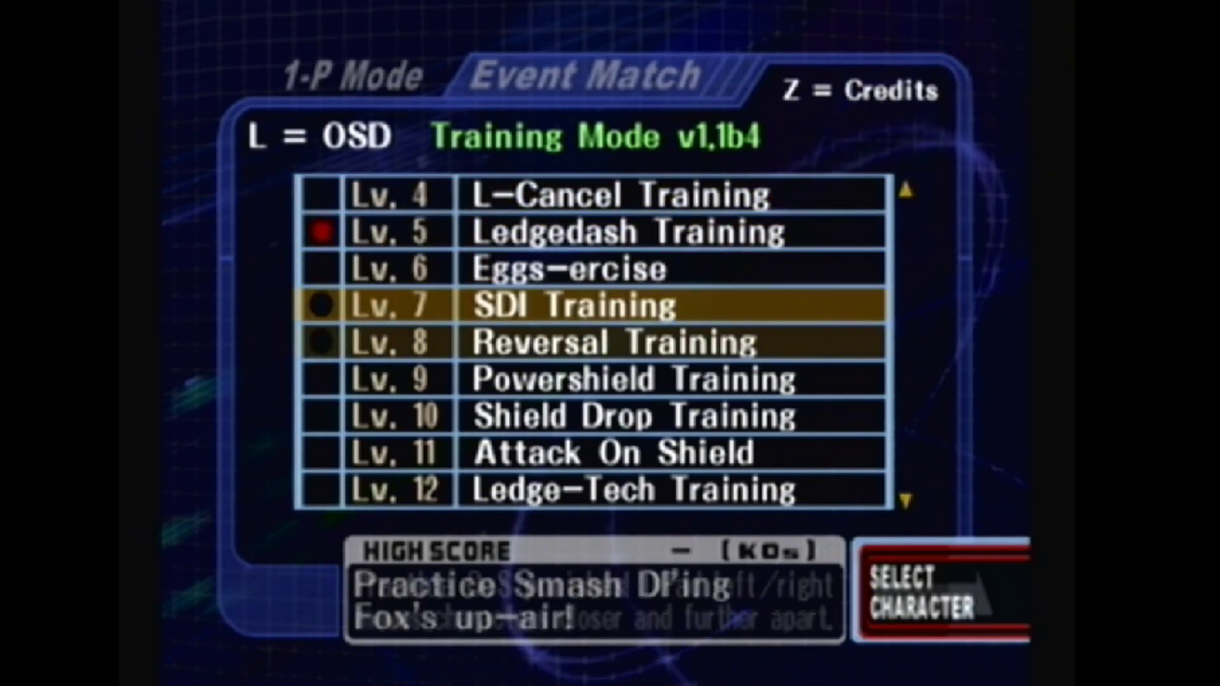
key("Down")
key("Down")
key("Down")
key("Up")
key("Up")
key("Up")
key("Up")
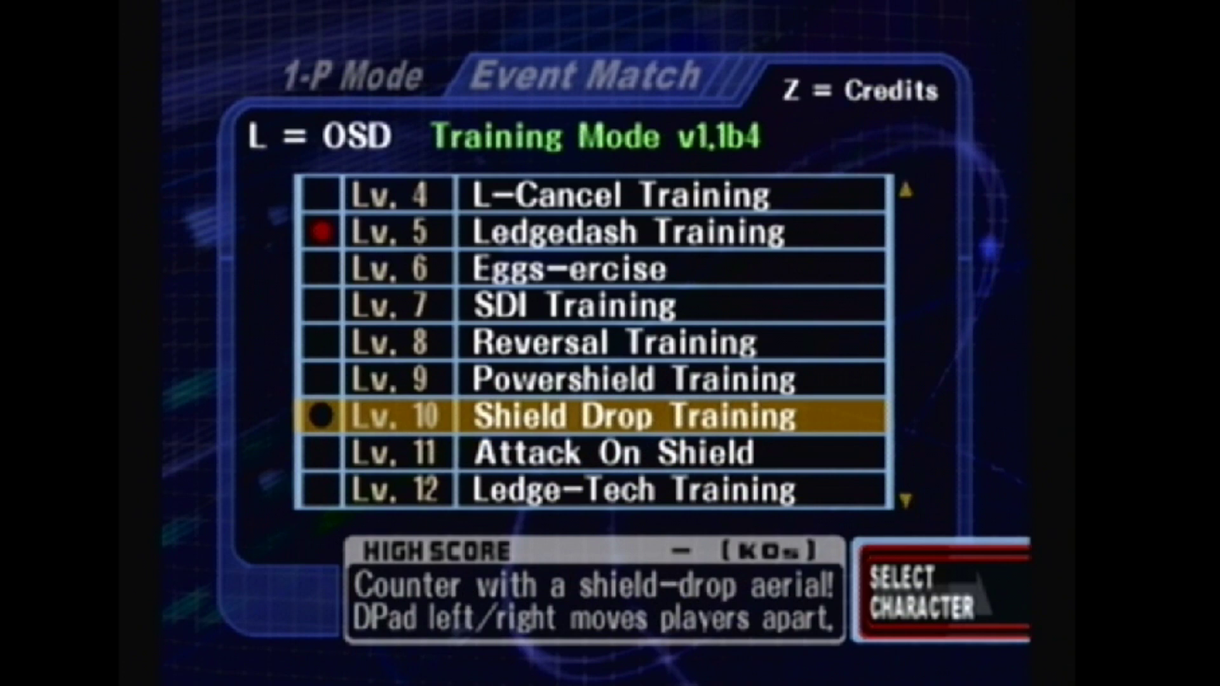
key("Up")
key("Up")
key("Up")
key("Up")
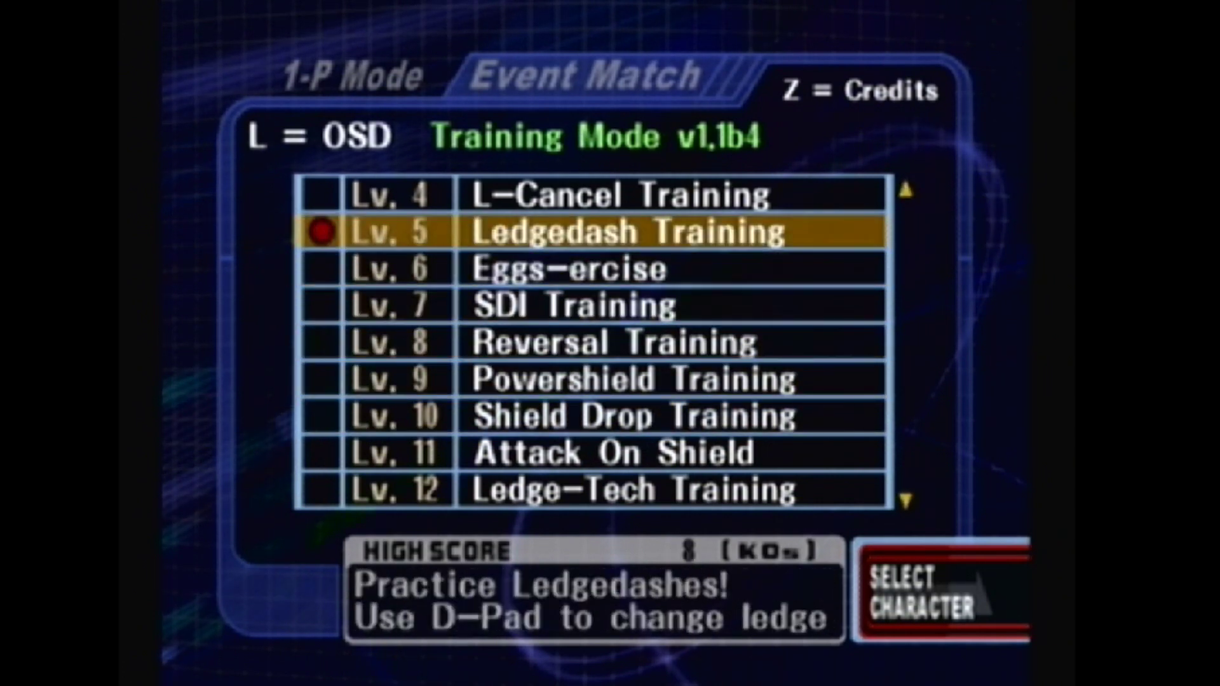
key("Up")
key("Down")
key("Down")
key("Down")
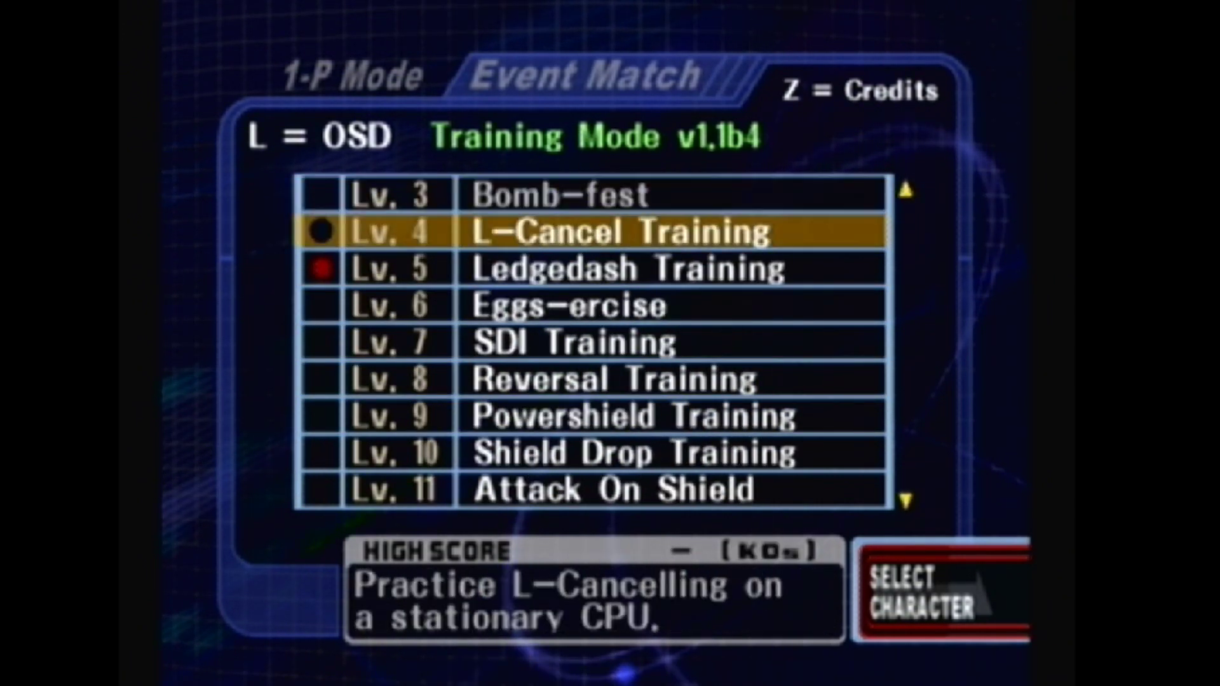
key("Down")
key("Down")
key("Down")
key("Down")
key("Down")
key("Down")
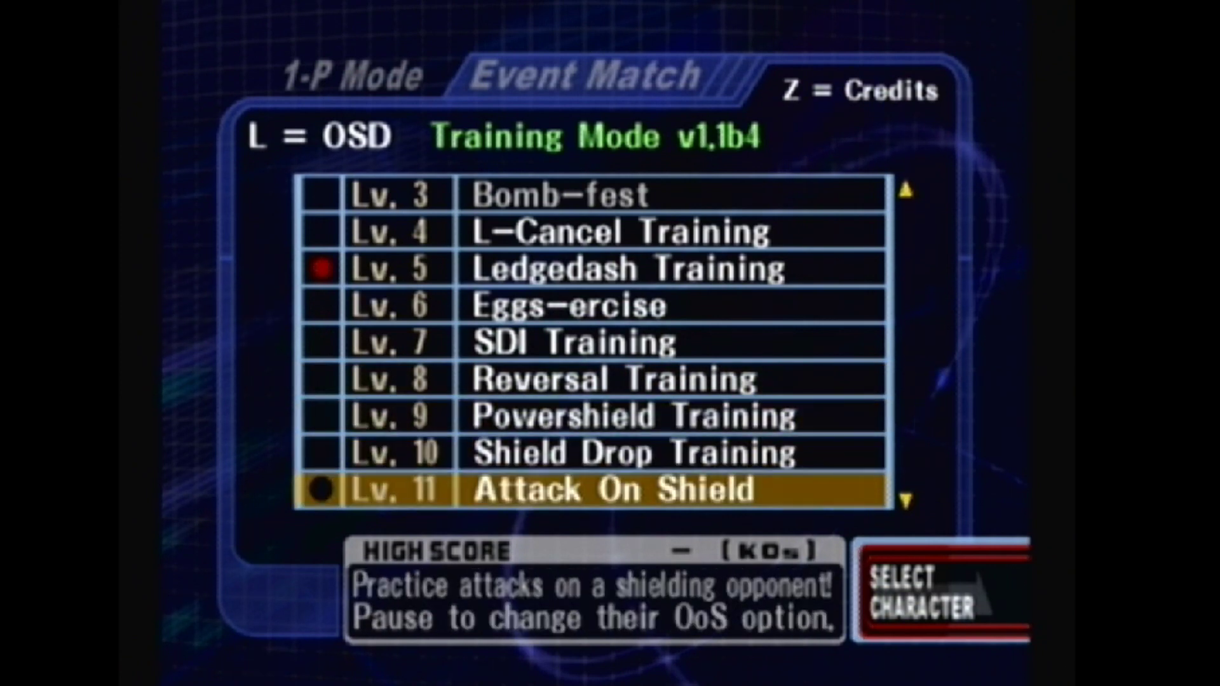